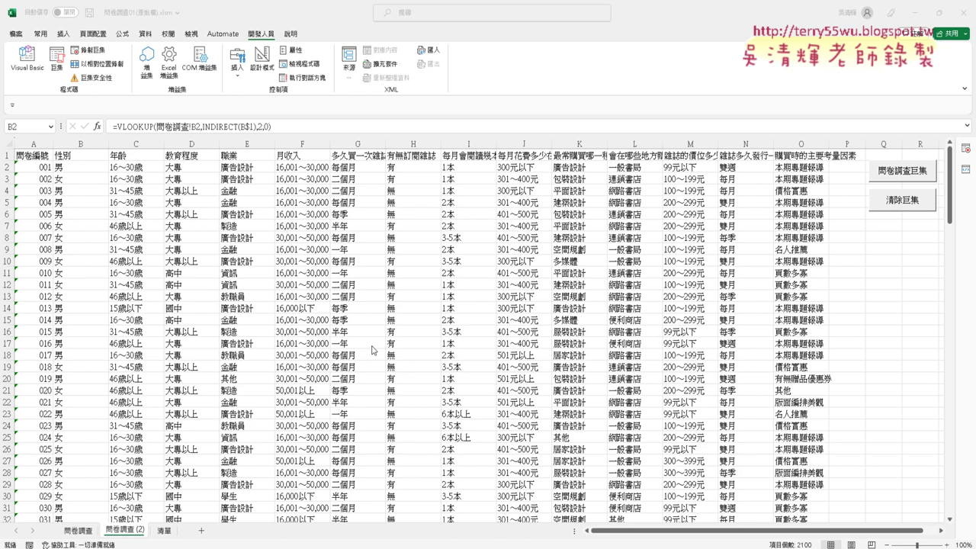
Run 清除巨集 to clear the survey answers, then 問卷調查巨集 to refill columns B–O.
{"action": "left_click", "coordinate": [905, 202]}
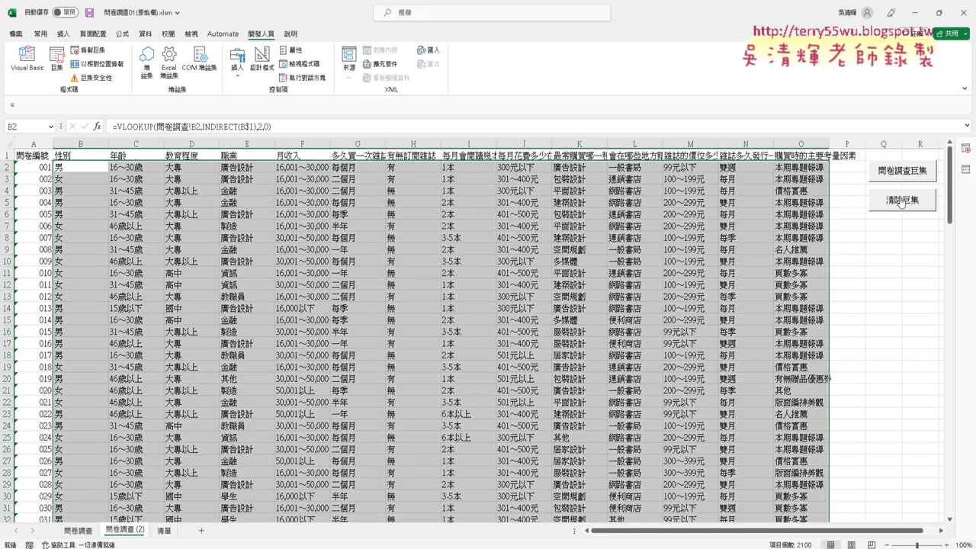
{"action": "left_click", "coordinate": [896, 173]}
{"action": "left_click", "coordinate": [57, 67]}
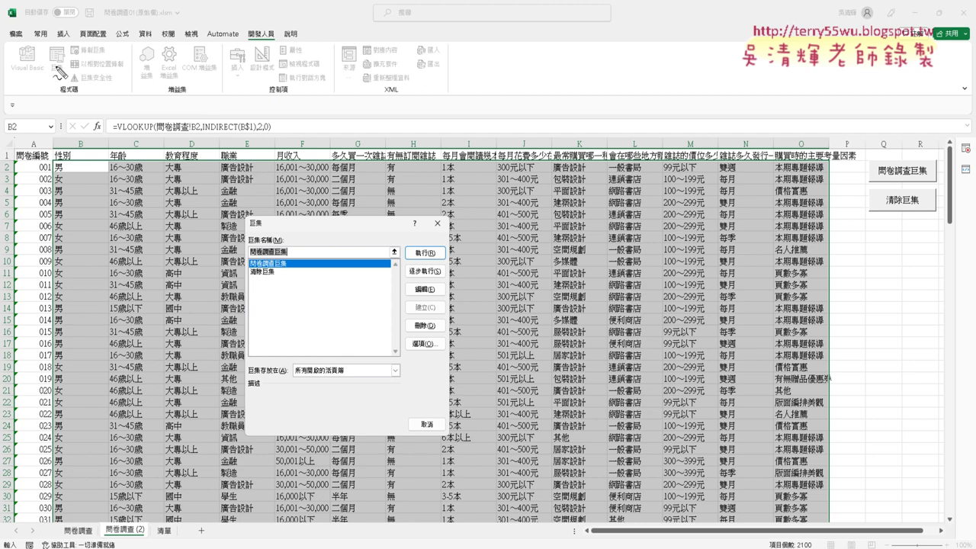
{"action": "left_click_drag", "start_coordinate": [259, 48], "coordinate": [269, 46]}
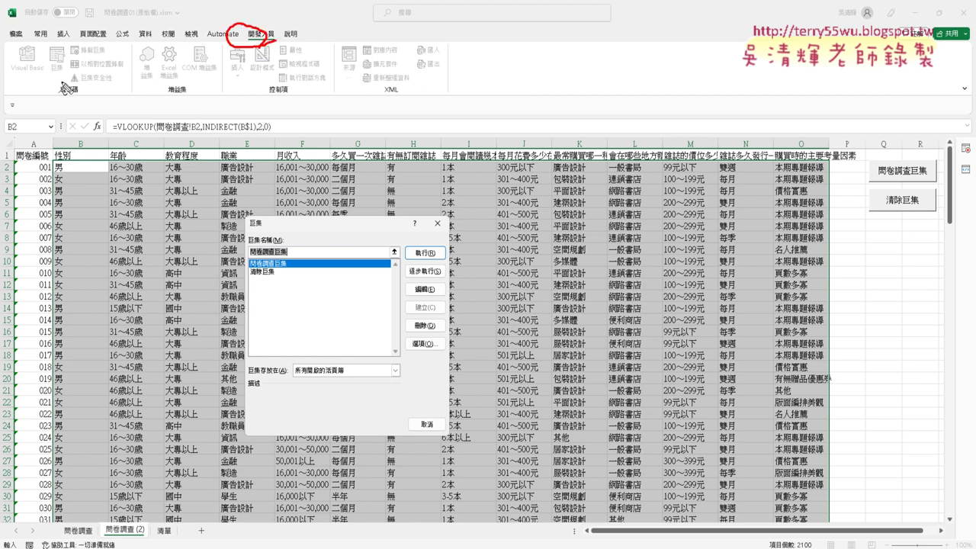
{"action": "left_click_drag", "start_coordinate": [61, 90], "coordinate": [67, 82]}
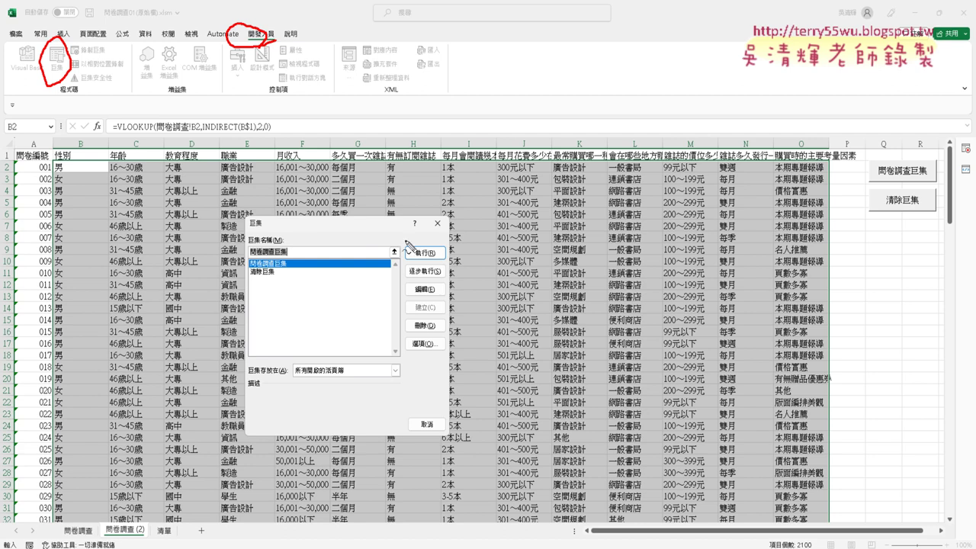
{"action": "left_click_drag", "start_coordinate": [431, 265], "coordinate": [436, 242]}
{"action": "left_click_drag", "start_coordinate": [436, 292], "coordinate": [432, 284]}
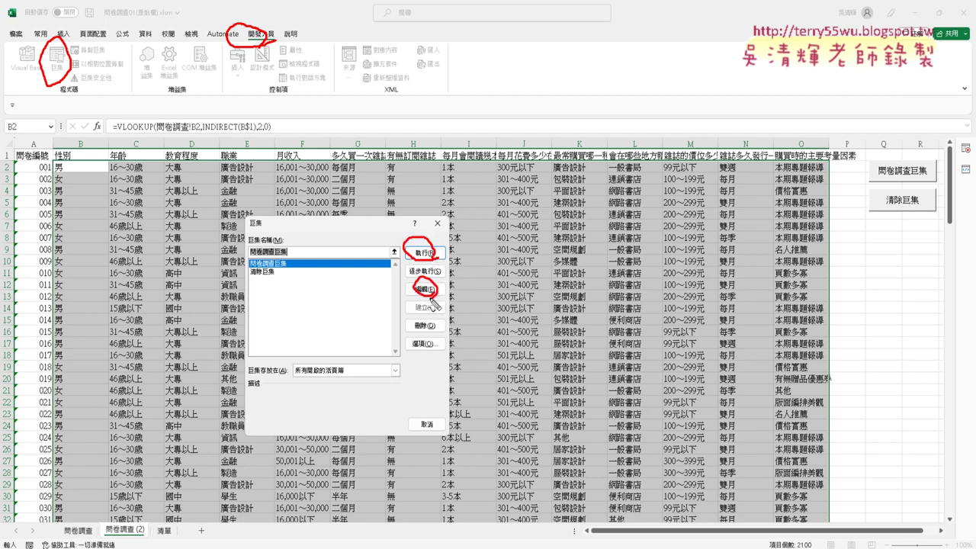
{"action": "key", "text": "Escape"}
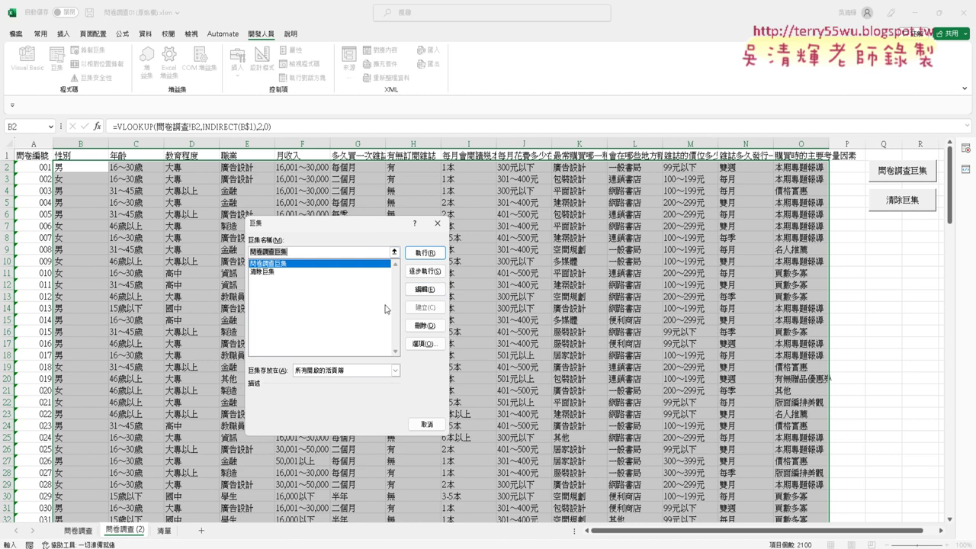
{"action": "left_click", "coordinate": [424, 289]}
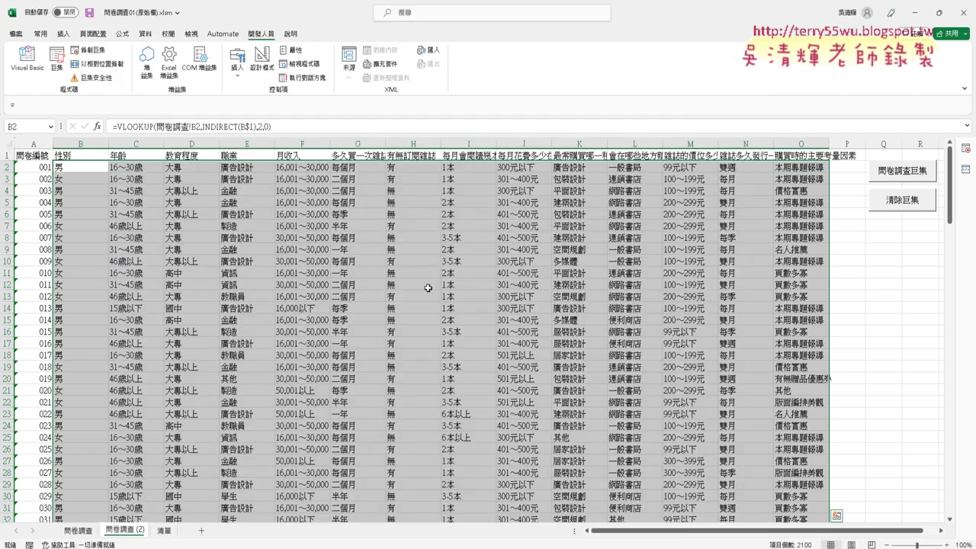
Open the Visual Basic editor and highlight the survey macro's comment and name lines in Module1.
{"action": "left_click", "coordinate": [27, 61]}
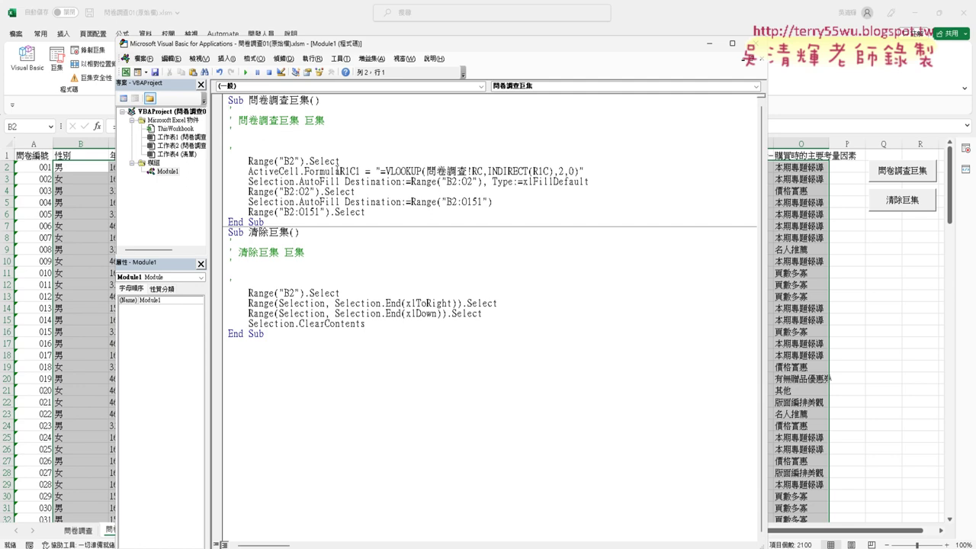
{"action": "left_click_drag", "start_coordinate": [231, 156], "coordinate": [226, 118]}
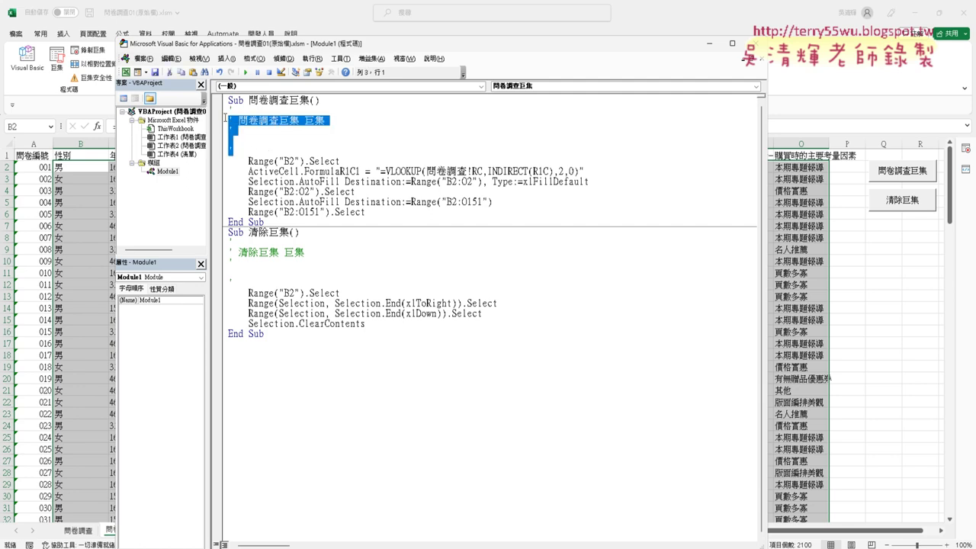
{"action": "left_click", "coordinate": [306, 134]}
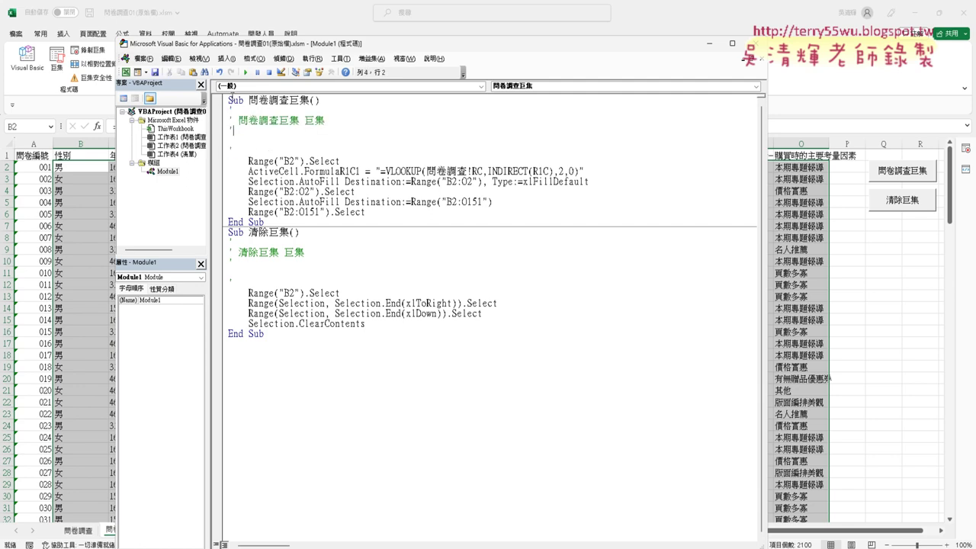
{"action": "left_click_drag", "start_coordinate": [228, 100], "coordinate": [309, 101]}
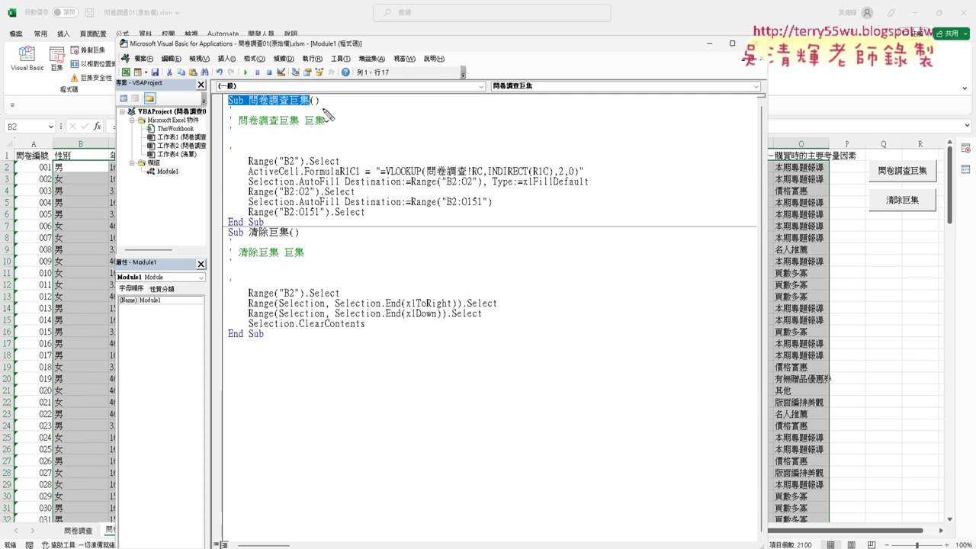
{"action": "mouse_move", "coordinate": [323, 112]}
{"action": "left_mouse_down"}
{"action": "mouse_move", "coordinate": [230, 102]}
{"action": "mouse_move", "coordinate": [841, 131]}
{"action": "mouse_move", "coordinate": [922, 163]}
{"action": "left_mouse_up"}
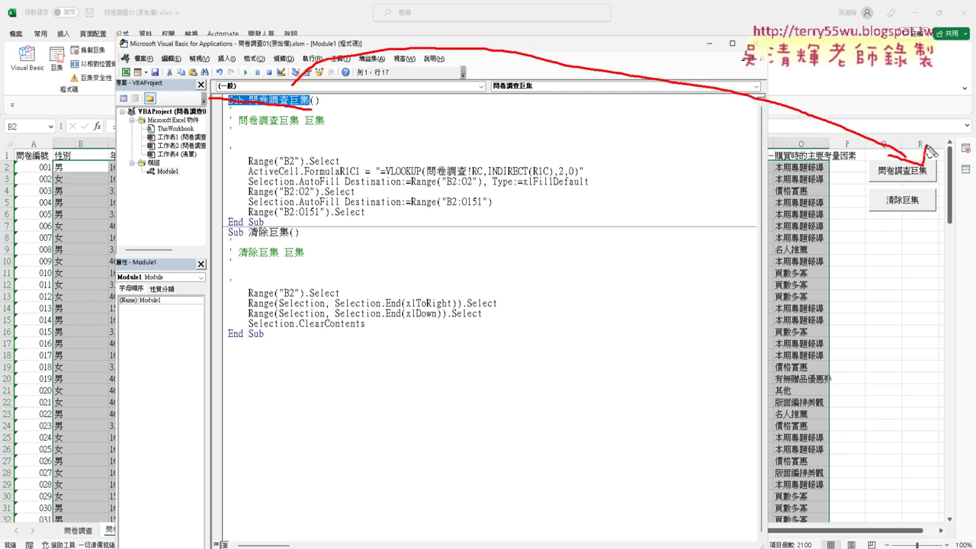
{"action": "mouse_move", "coordinate": [246, 242]}
{"action": "left_mouse_down"}
{"action": "mouse_move", "coordinate": [514, 290]}
{"action": "mouse_move", "coordinate": [906, 221]}
{"action": "mouse_move", "coordinate": [912, 230]}
{"action": "left_mouse_up"}
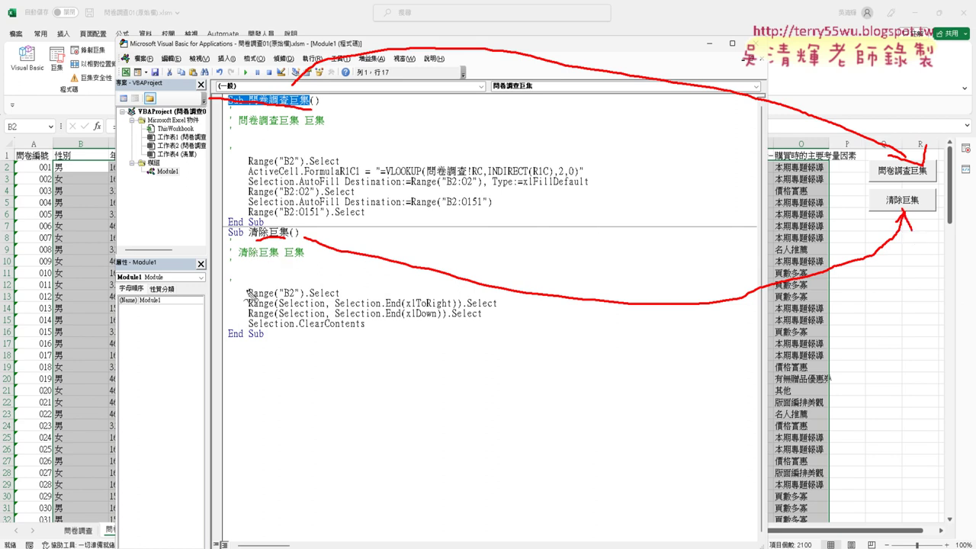
{"action": "left_click_drag", "start_coordinate": [177, 167], "coordinate": [178, 174]}
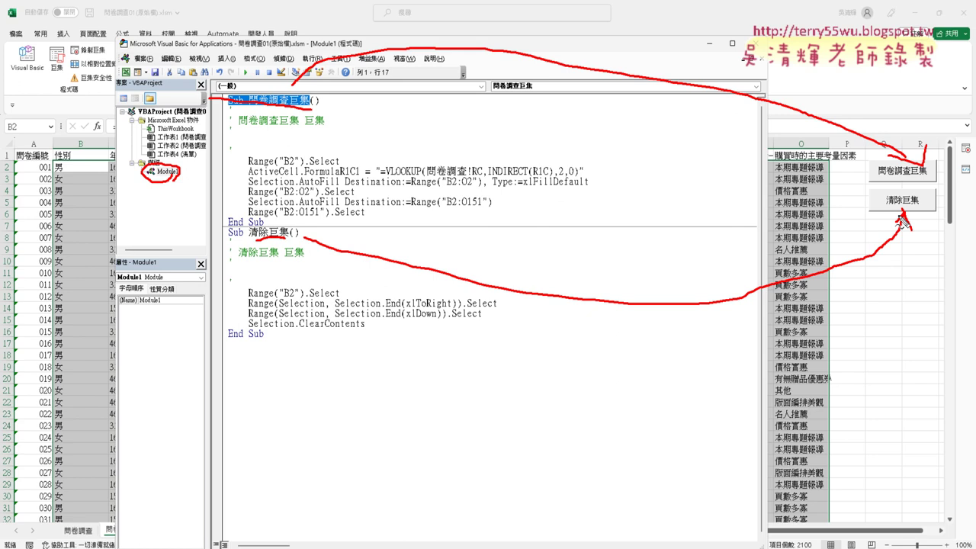
{"action": "key", "text": "Escape"}
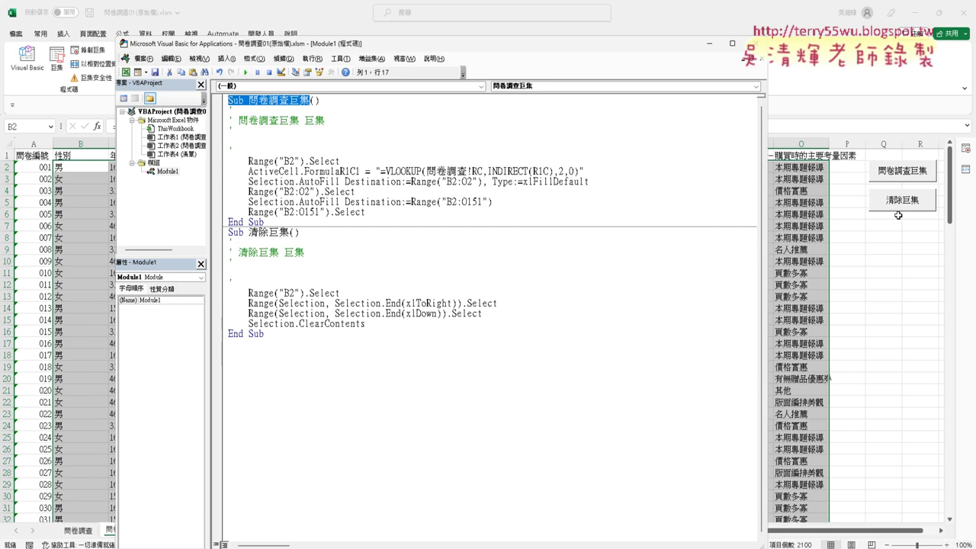
Select the body of 問卷調查巨集, then switch to the Google Meet window.
{"action": "left_click", "coordinate": [264, 161]}
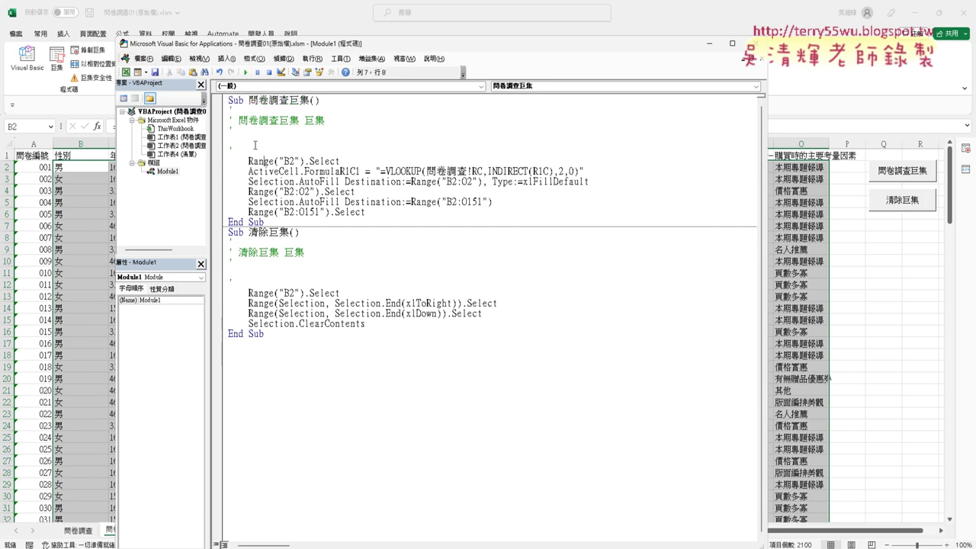
{"action": "left_click_drag", "start_coordinate": [377, 215], "coordinate": [224, 113]}
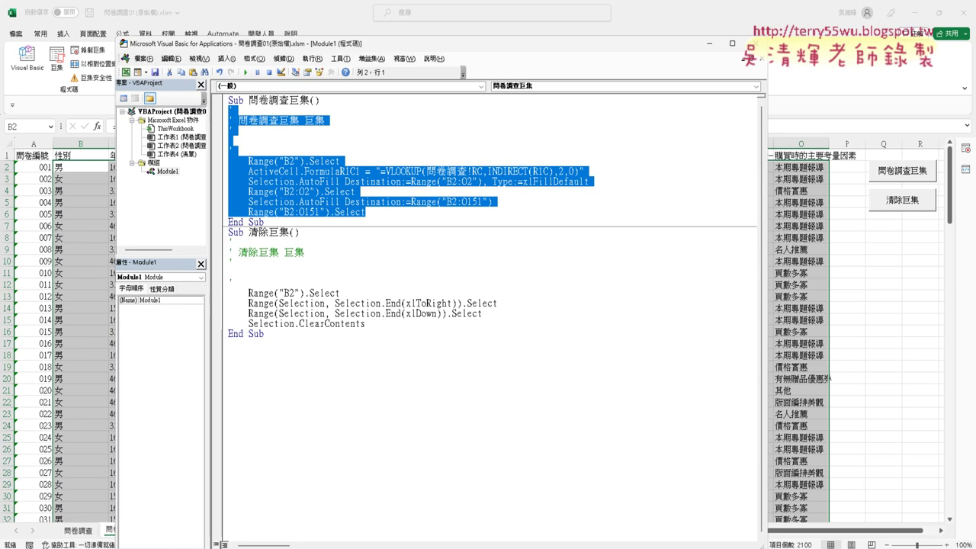
{"action": "mouse_move", "coordinate": [198, 548]}
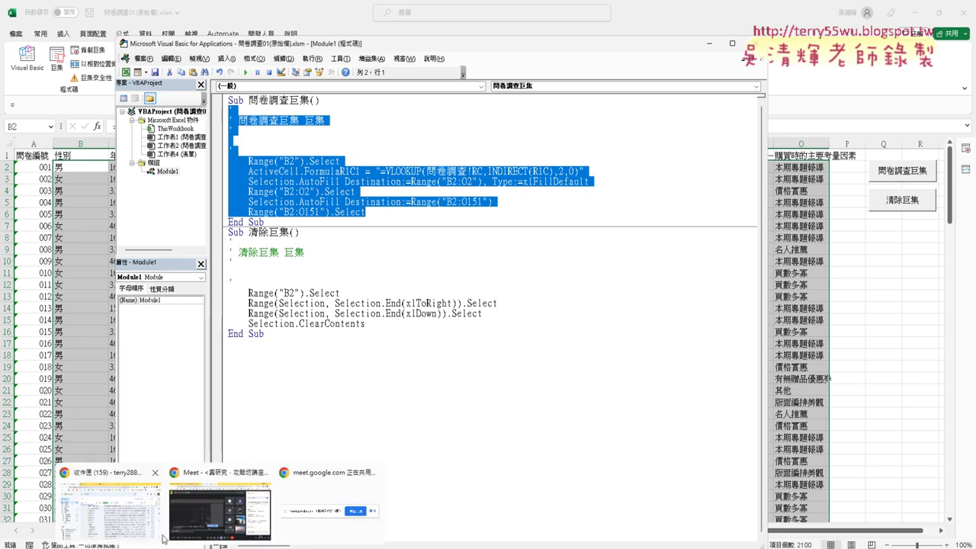
{"action": "left_click", "coordinate": [226, 506]}
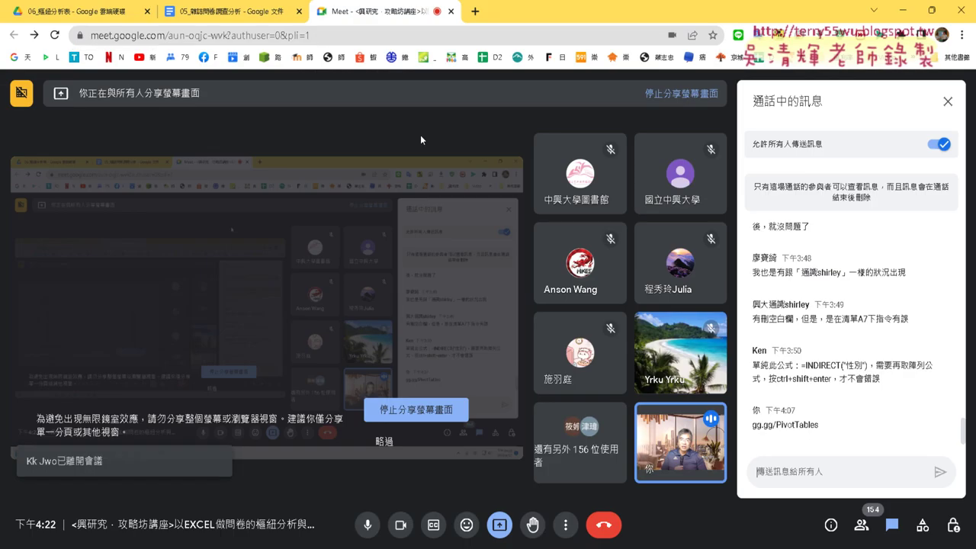
Copy both commented Subs from the Google Docs notes and return to the VBA editor.
{"action": "left_click", "coordinate": [223, 12]}
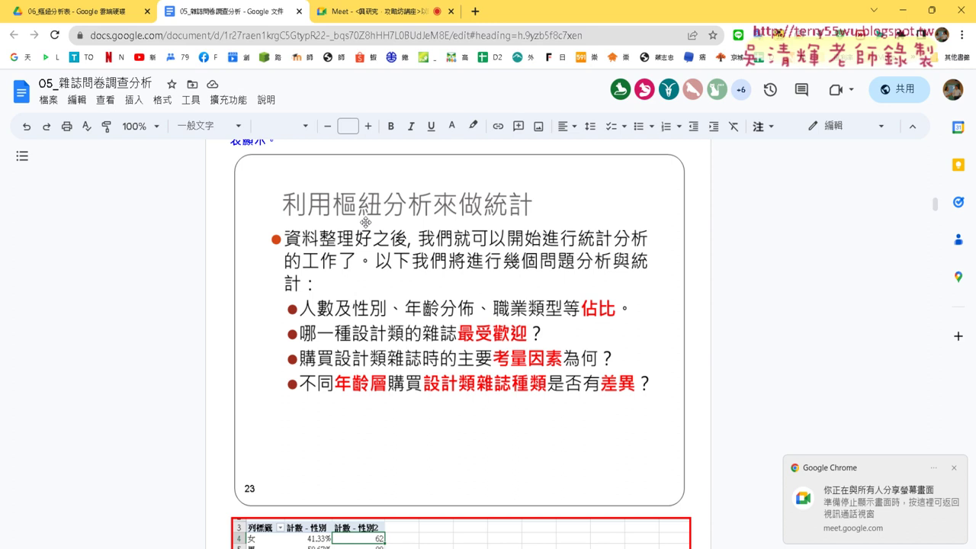
{"action": "scroll", "coordinate": [371, 222], "scroll_direction": "up", "scroll_amount": 3}
{"action": "scroll", "coordinate": [370, 222], "scroll_direction": "up", "scroll_amount": 2}
{"action": "scroll", "coordinate": [371, 222], "scroll_direction": "up", "scroll_amount": 3}
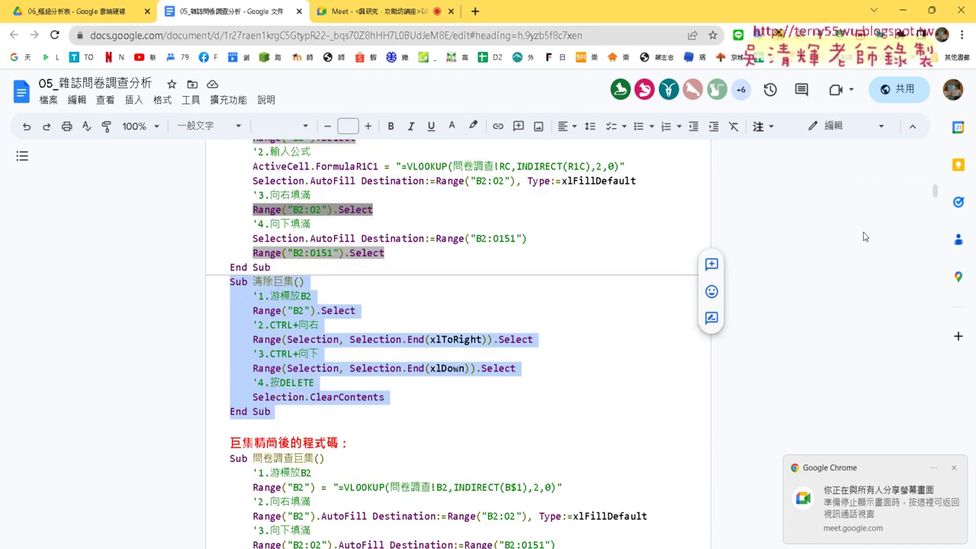
{"action": "scroll", "coordinate": [934, 193], "scroll_direction": "up", "scroll_amount": 2}
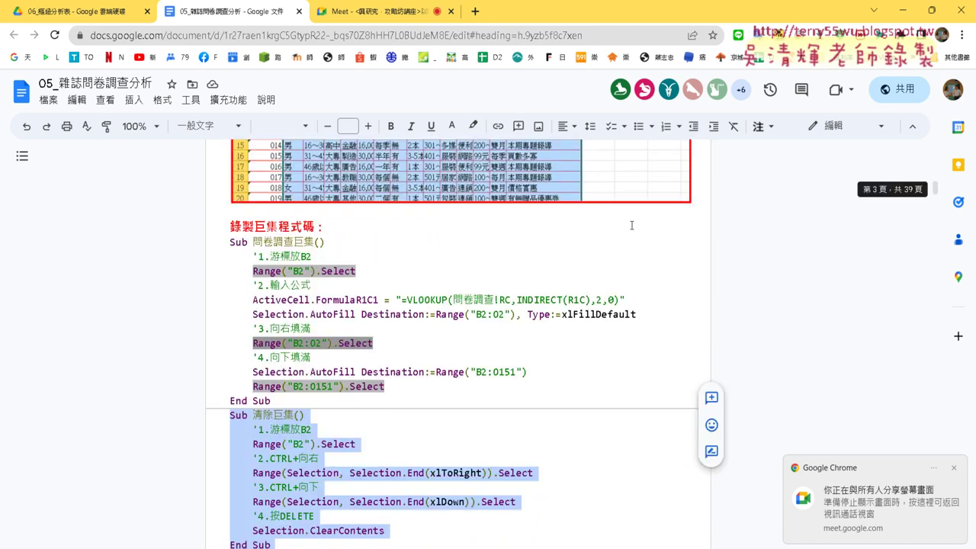
{"action": "scroll", "coordinate": [687, 244], "scroll_direction": "down", "scroll_amount": 1}
{"action": "scroll", "coordinate": [364, 283], "scroll_direction": "down", "scroll_amount": 1}
{"action": "scroll", "coordinate": [345, 318], "scroll_direction": "up", "scroll_amount": 1}
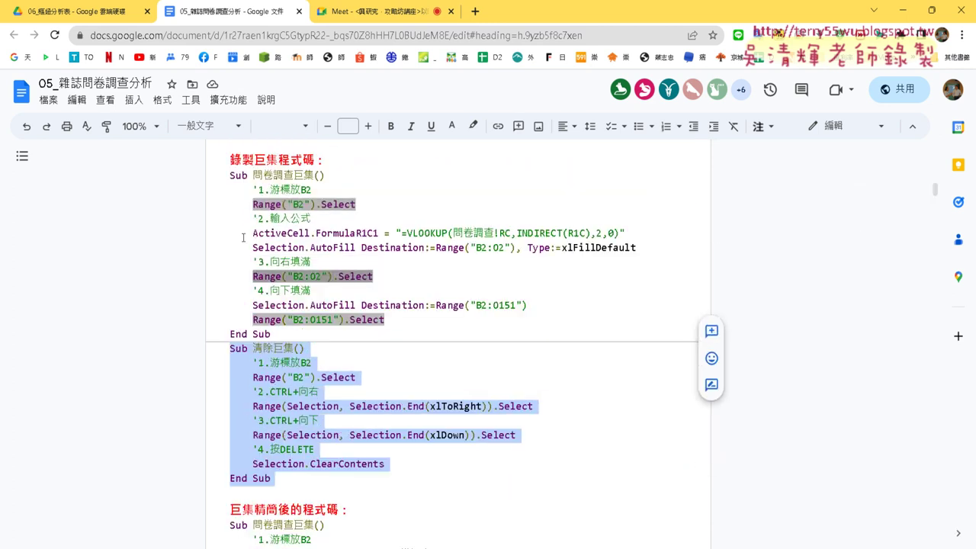
{"action": "mouse_move", "coordinate": [227, 174]}
{"action": "left_mouse_down"}
{"action": "mouse_move", "coordinate": [317, 185]}
{"action": "mouse_move", "coordinate": [315, 455]}
{"action": "mouse_move", "coordinate": [306, 483]}
{"action": "left_mouse_up"}
{"action": "key", "text": "ctrl+c"}
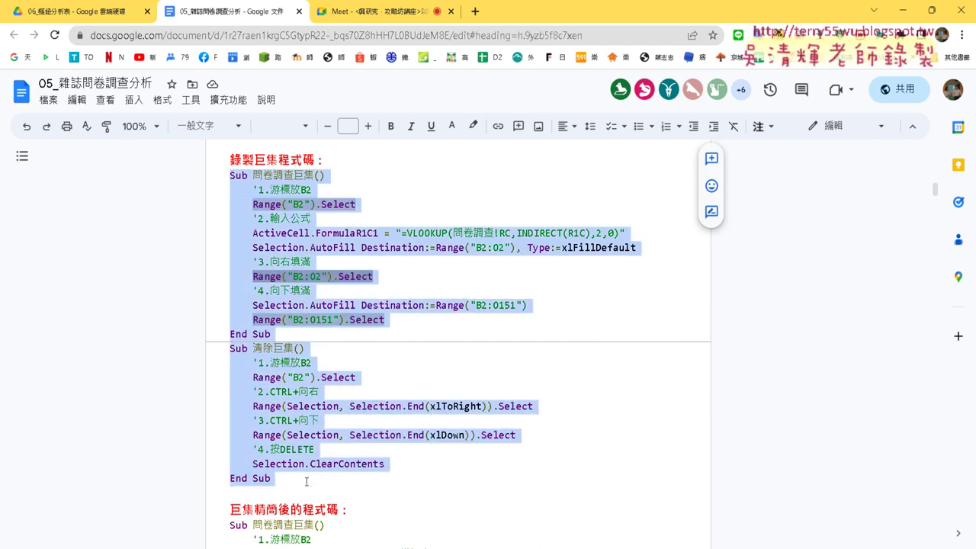
{"action": "left_click", "coordinate": [902, 10]}
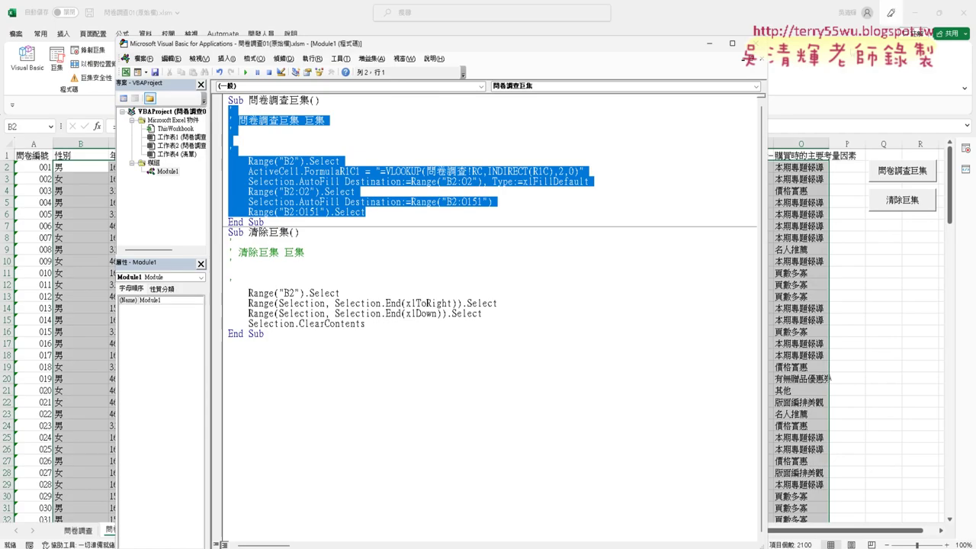
Select all of Module1's existing macro code and paste the commented version over it.
{"action": "left_click", "coordinate": [355, 367]}
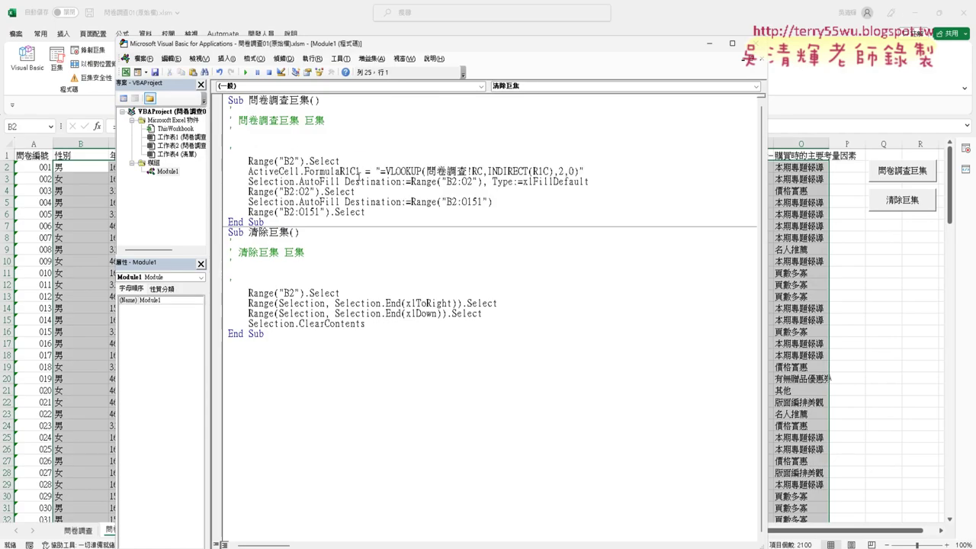
{"action": "mouse_move", "coordinate": [238, 324]}
{"action": "left_mouse_down"}
{"action": "mouse_move", "coordinate": [240, 339]}
{"action": "mouse_move", "coordinate": [206, 50]}
{"action": "left_mouse_up"}
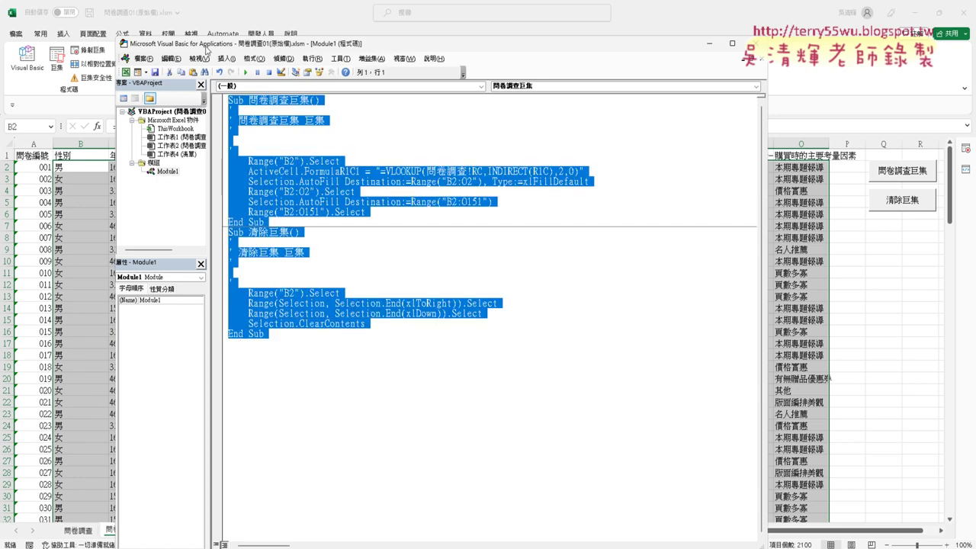
{"action": "key", "text": "ctrl+v"}
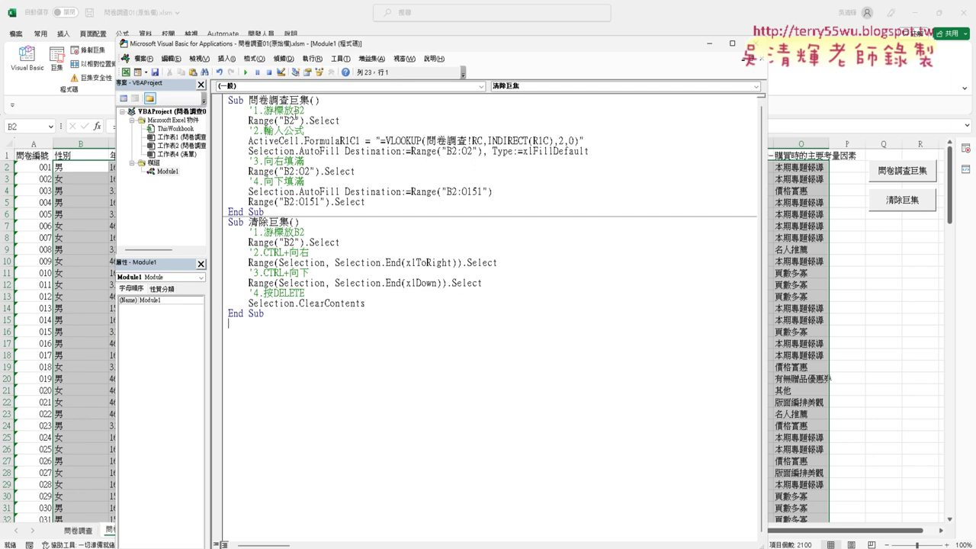
Step through 問卷調查巨集's numbered comments, from the enter-formula to the fill-down steps.
{"action": "left_click", "coordinate": [310, 109]}
{"action": "left_click", "coordinate": [319, 131]}
{"action": "left_click", "coordinate": [312, 161]}
{"action": "left_click", "coordinate": [312, 181]}
{"action": "left_click_drag", "start_coordinate": [253, 111], "coordinate": [248, 111]}
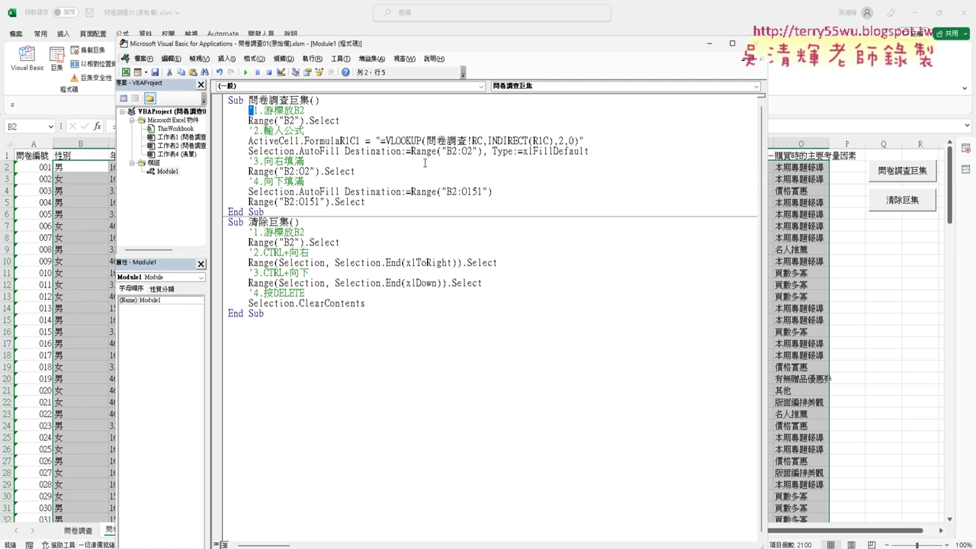
{"action": "left_click", "coordinate": [335, 131]}
{"action": "key", "text": "Down"}
{"action": "key", "text": "Down"}
{"action": "key", "text": "Down"}
{"action": "key", "text": "Down"}
{"action": "key", "text": "Down"}
Step through 清除巨集's step comments, then bring the Excel survey sheet forward.
{"action": "left_click", "coordinate": [319, 230]}
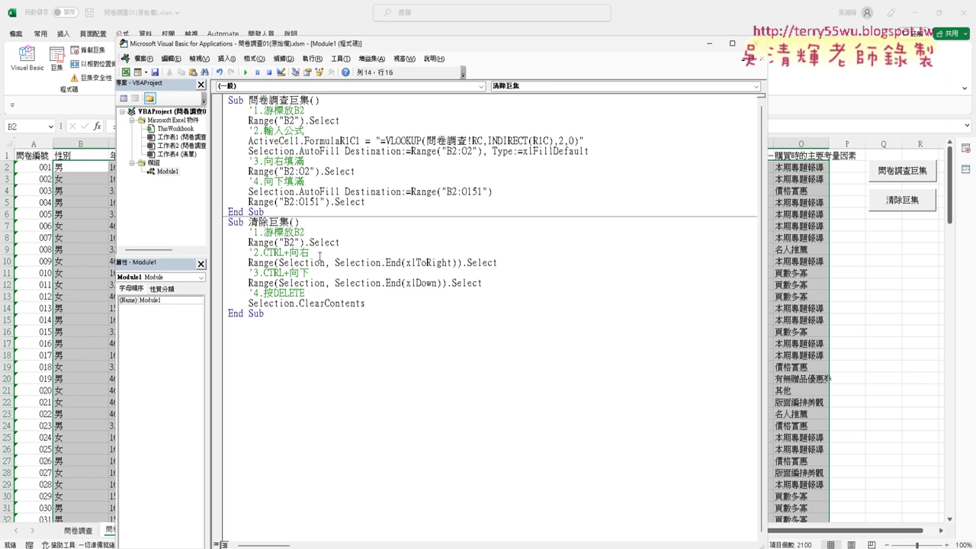
{"action": "left_click", "coordinate": [318, 252]}
{"action": "left_click", "coordinate": [314, 273]}
{"action": "left_click", "coordinate": [315, 292]}
{"action": "left_click", "coordinate": [79, 283]}
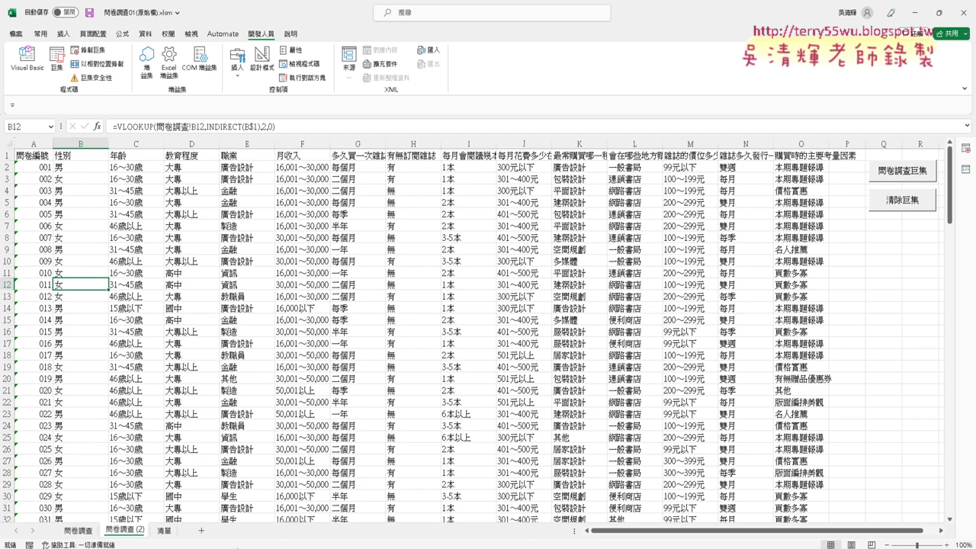
Bring up the 05_雜誌問卷調查分析 notes and scroll to slide 23, 利用樞紐分析來做統計.
{"action": "mouse_move", "coordinate": [219, 548]}
{"action": "left_click", "coordinate": [231, 517]}
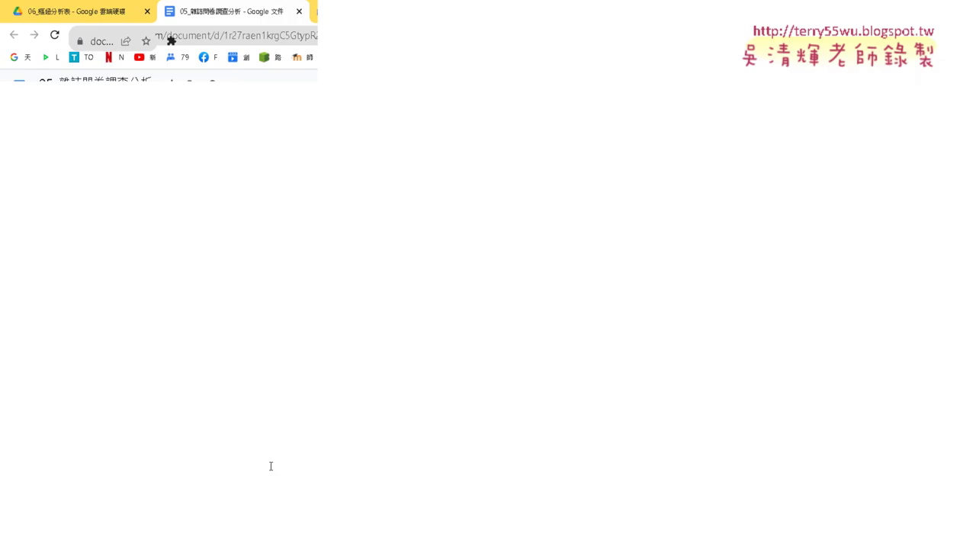
{"action": "scroll", "coordinate": [516, 306], "scroll_direction": "down", "scroll_amount": 2}
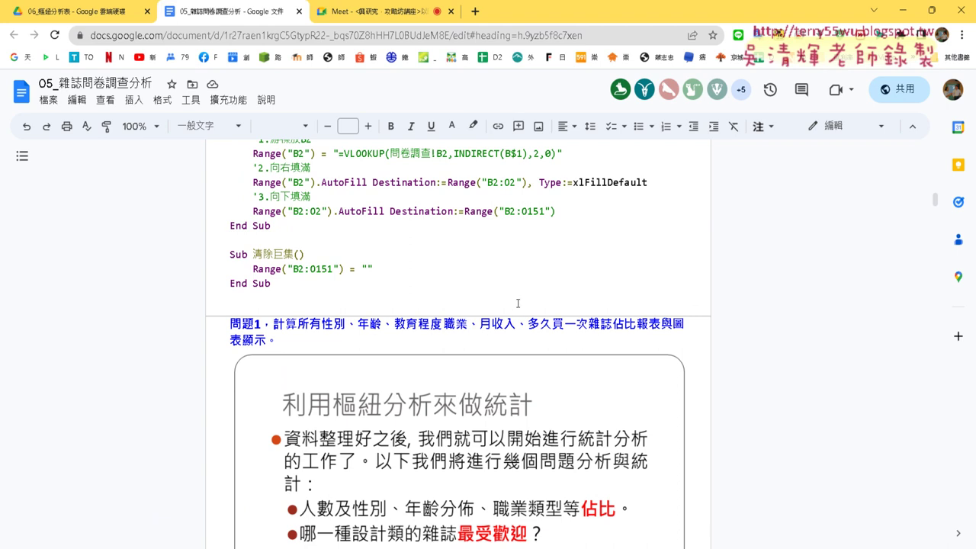
{"action": "scroll", "coordinate": [517, 302], "scroll_direction": "down", "scroll_amount": 1}
{"action": "scroll", "coordinate": [516, 303], "scroll_direction": "down", "scroll_amount": 2}
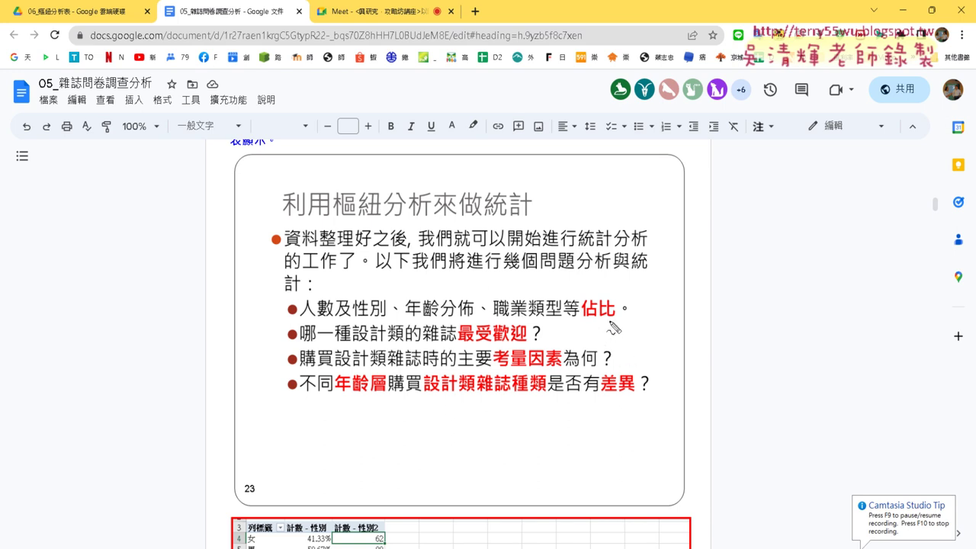
Mark 估比, 性別 and 年齡分佈 with the pen, clear the ink, then scroll to the pivot screenshot.
{"action": "mouse_move", "coordinate": [613, 319]}
{"action": "left_mouse_down"}
{"action": "mouse_move", "coordinate": [604, 329]}
{"action": "mouse_move", "coordinate": [614, 324]}
{"action": "left_mouse_up"}
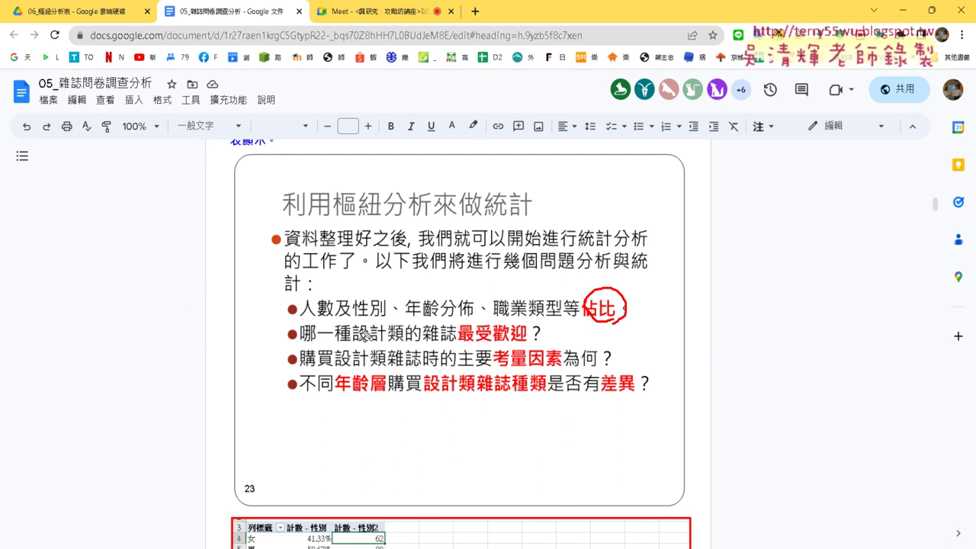
{"action": "left_click_drag", "start_coordinate": [355, 316], "coordinate": [388, 316]}
{"action": "left_click_drag", "start_coordinate": [405, 321], "coordinate": [557, 318]}
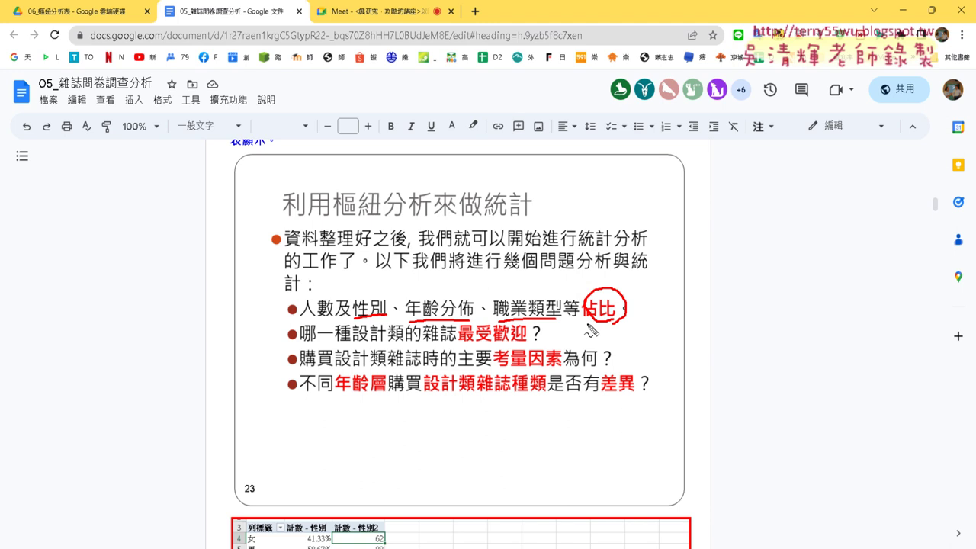
{"action": "key", "text": "Escape"}
{"action": "scroll", "coordinate": [642, 351], "scroll_direction": "down", "scroll_amount": 3}
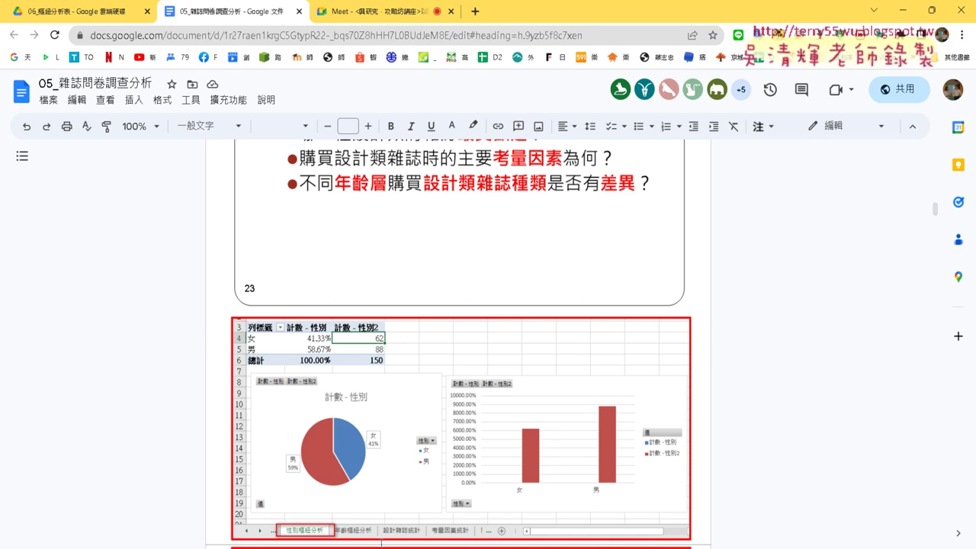
Back in Excel, clear 問卷調查 (2) with 清除巨集 and refill it with 問卷調查巨集.
{"action": "mouse_move", "coordinate": [288, 548]}
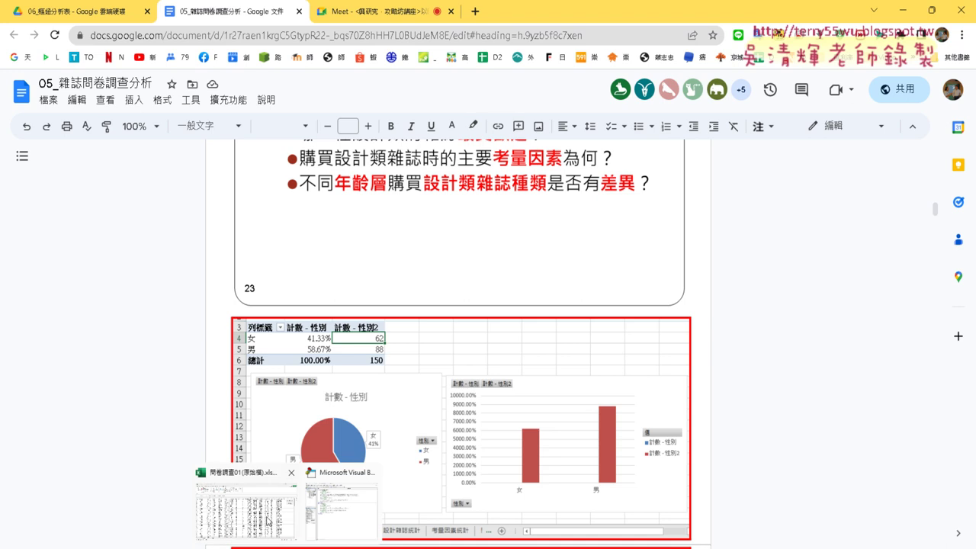
{"action": "left_click", "coordinate": [271, 526]}
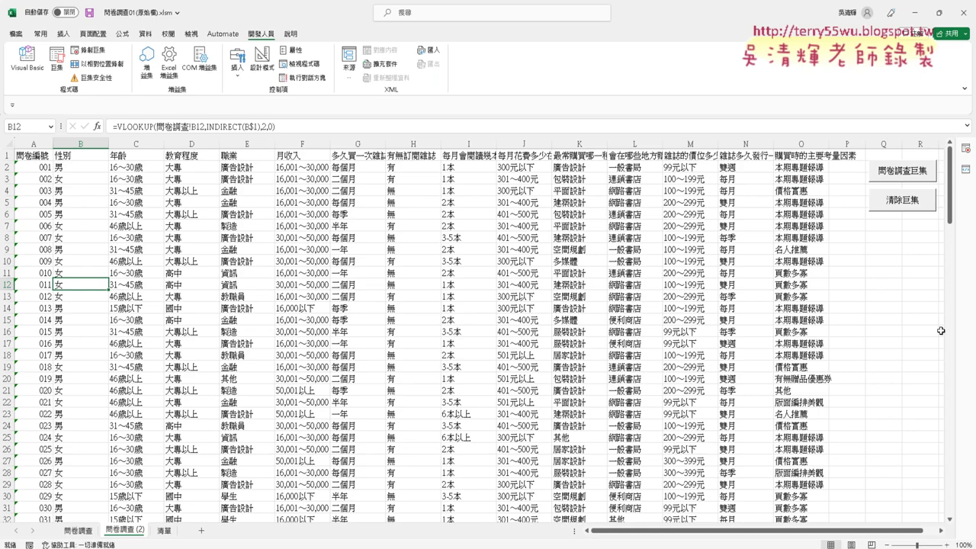
{"action": "left_click", "coordinate": [909, 207]}
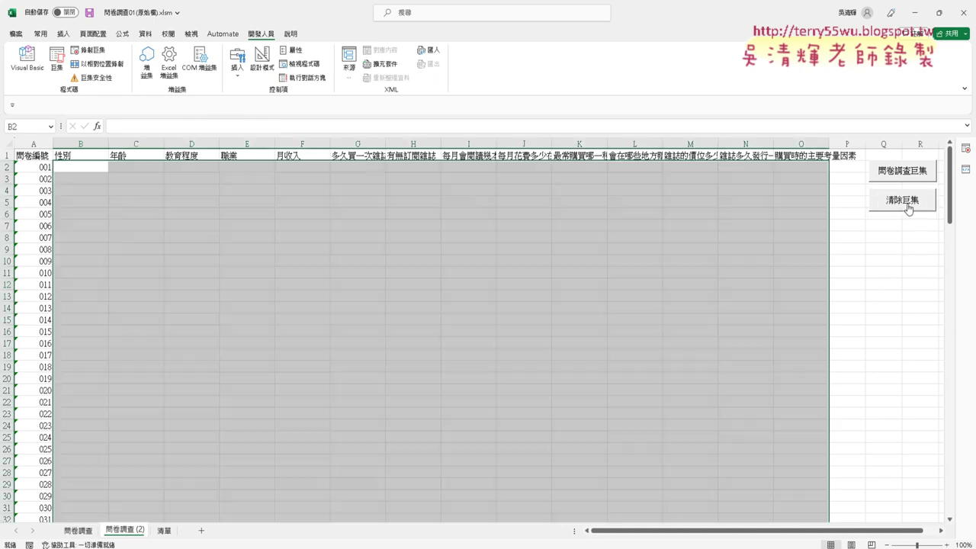
{"action": "left_click", "coordinate": [900, 171]}
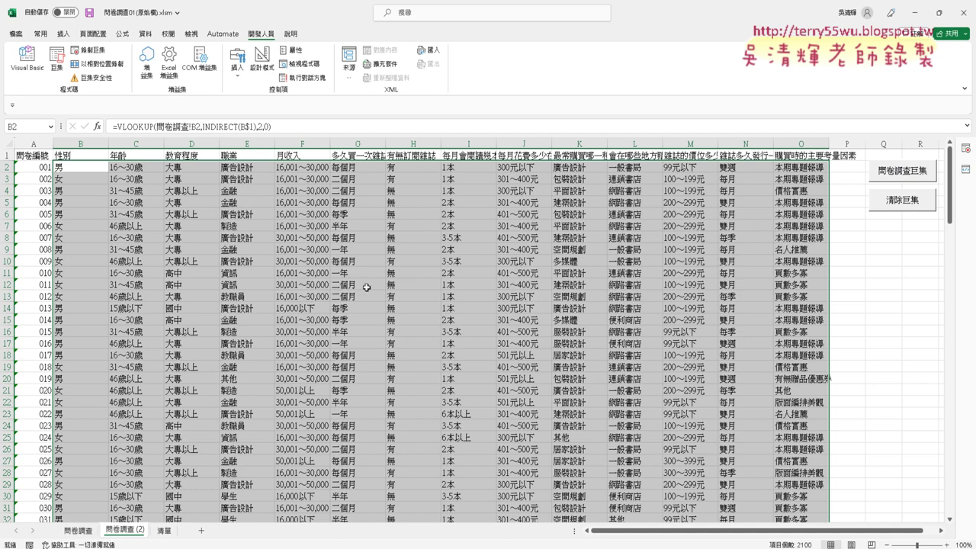
Compare the coded 問卷調查 sheet with 問卷調查 (2) and select columns B to D.
{"action": "left_click", "coordinate": [79, 531]}
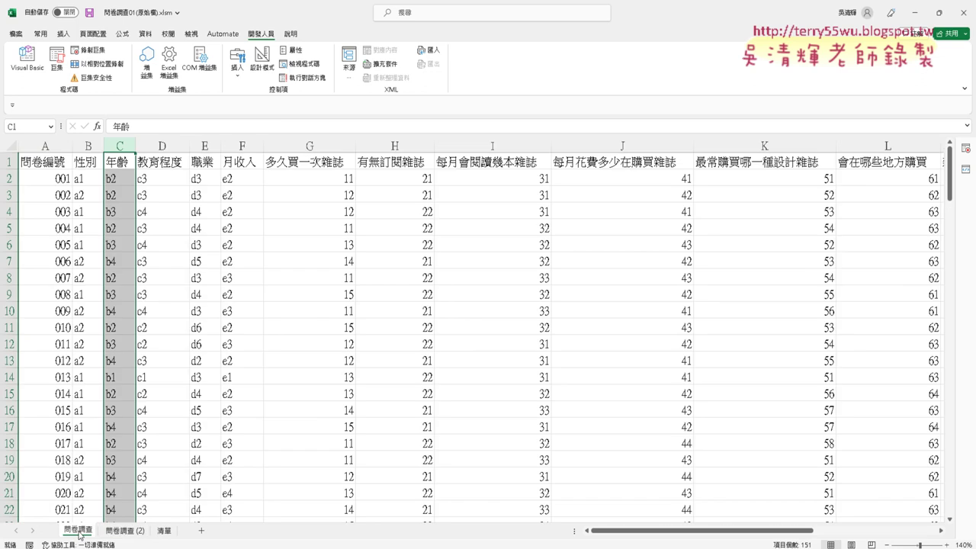
{"action": "left_click", "coordinate": [124, 530]}
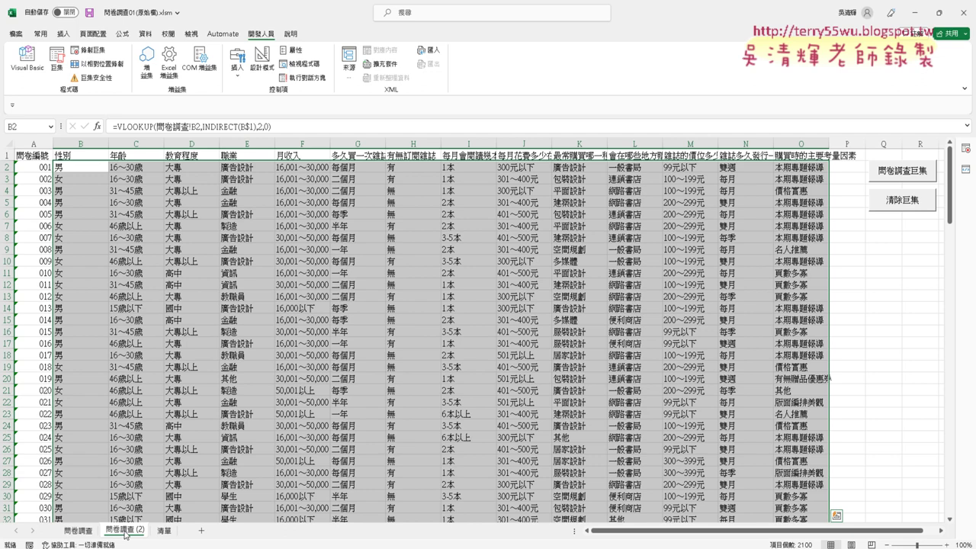
{"action": "left_click", "coordinate": [73, 143]}
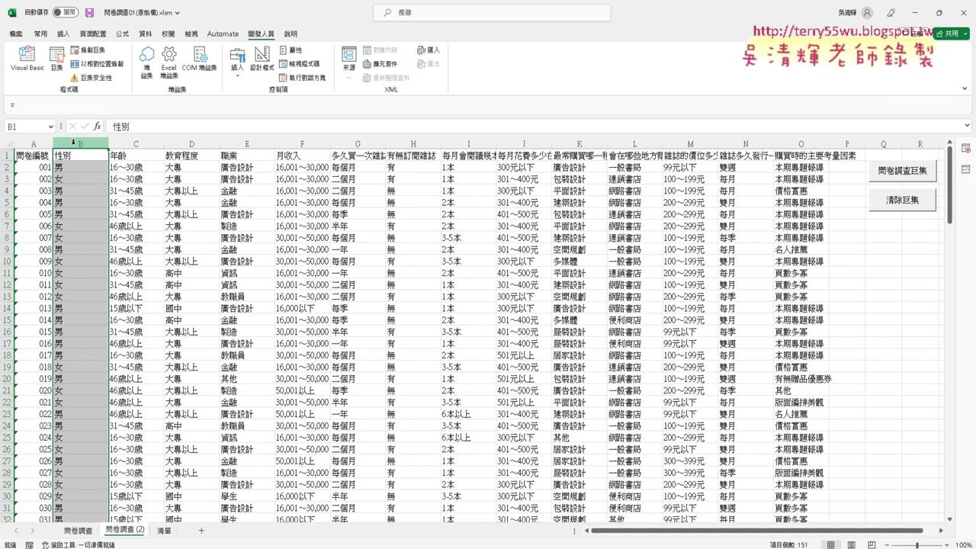
{"action": "left_click_drag", "start_coordinate": [73, 142], "coordinate": [209, 147]}
Return to slide 23 of the pivot-analysis notes in Google Docs.
{"action": "mouse_move", "coordinate": [265, 548]}
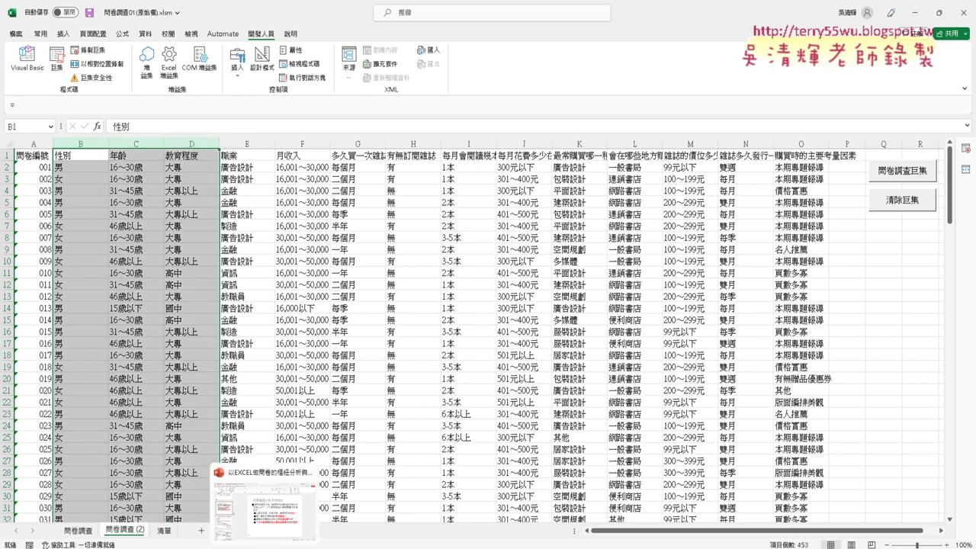
{"action": "mouse_move", "coordinate": [218, 548]}
{"action": "left_click", "coordinate": [221, 496]}
{"action": "scroll", "coordinate": [335, 374], "scroll_direction": "up", "scroll_amount": 3}
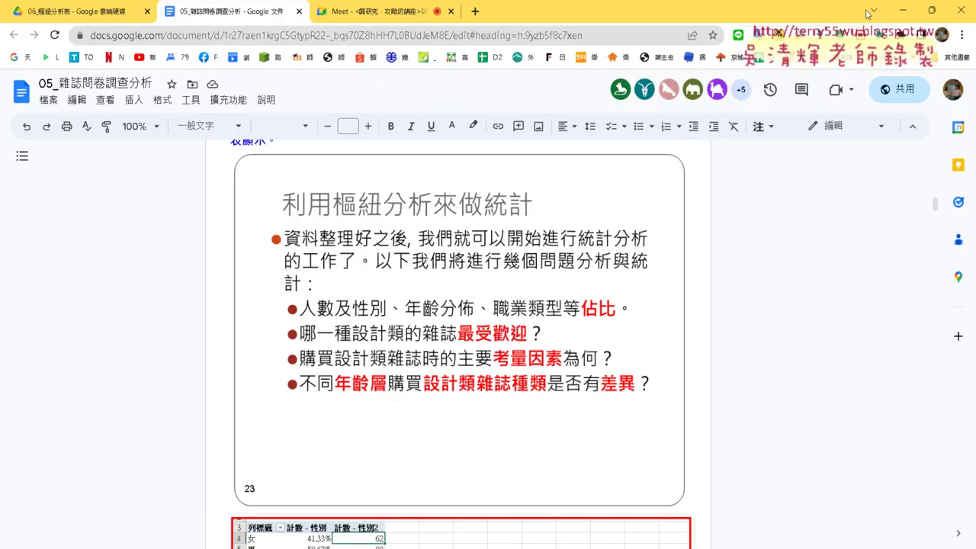
Minimize Chrome and click a single cell in 問卷調查 (2) to drop the column selection.
{"action": "left_click", "coordinate": [902, 10]}
{"action": "left_click", "coordinate": [138, 285]}
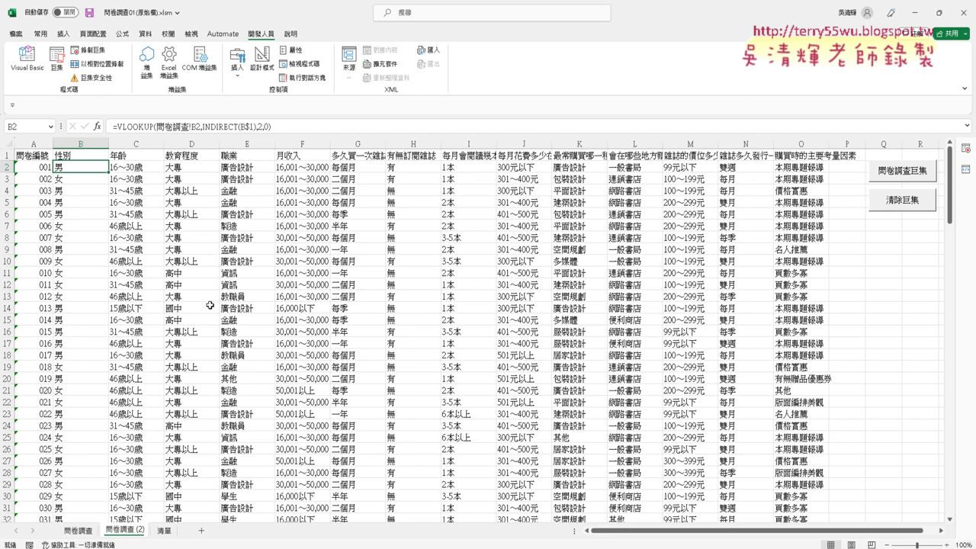
Select a cell inside the 問卷調查 (2) survey data and start a new PivotTable.
{"action": "left_click", "coordinate": [479, 275]}
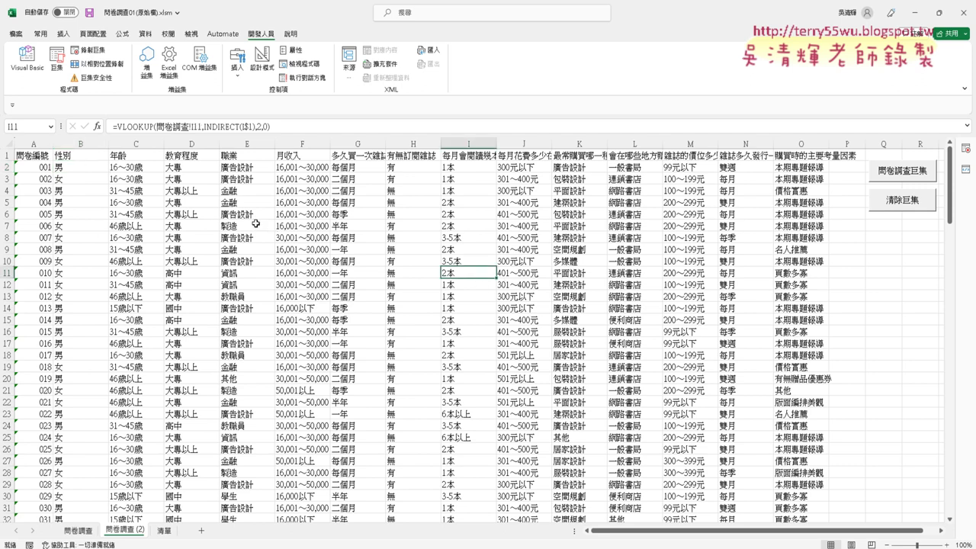
{"action": "left_click", "coordinate": [67, 190]}
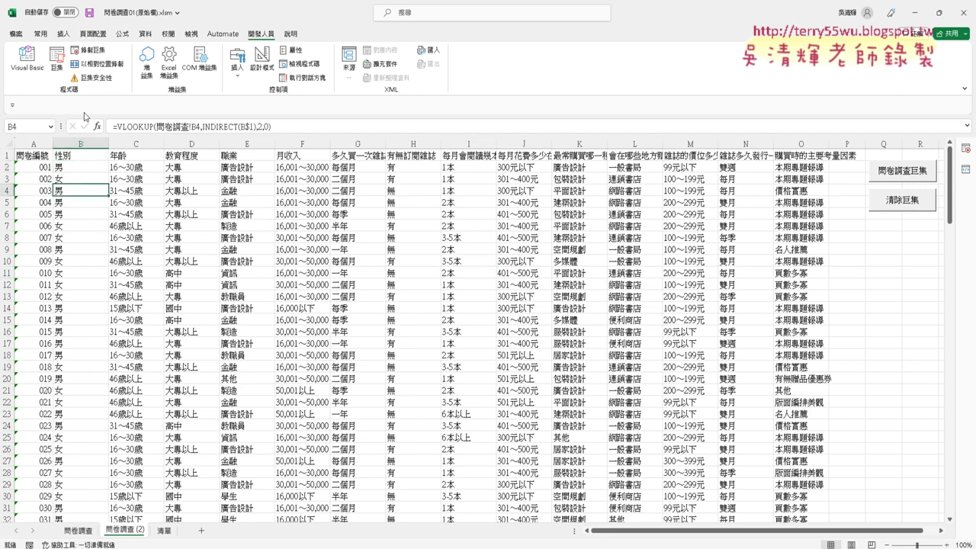
{"action": "left_click", "coordinate": [67, 35]}
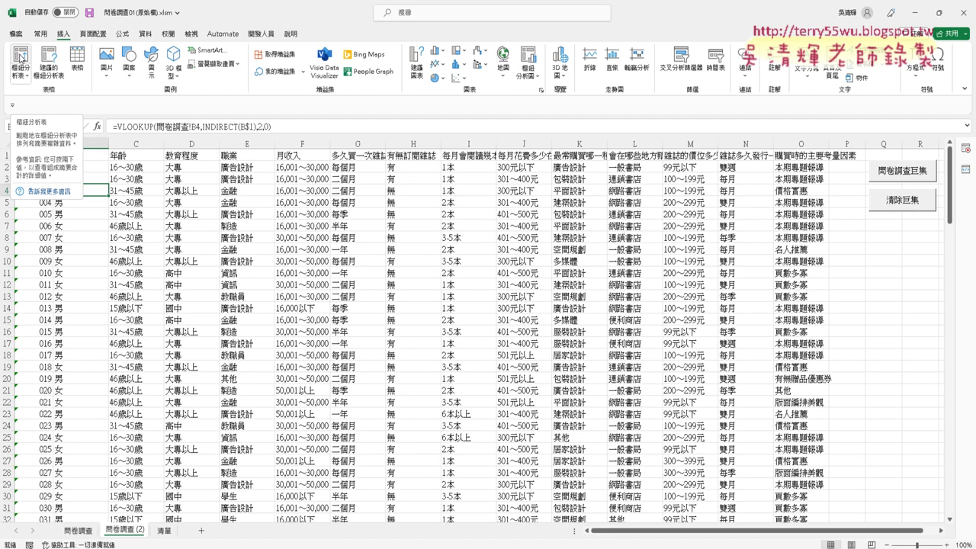
{"action": "left_click", "coordinate": [20, 55]}
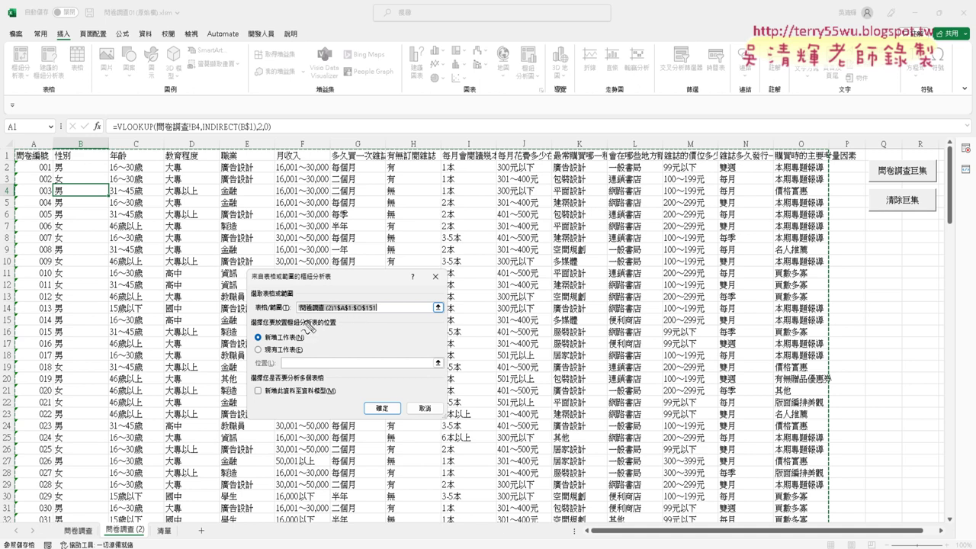
Confirm the source range 問卷調查 (2)!$A$1:$O$151 and create the pivot table on a new worksheet.
{"action": "left_click_drag", "start_coordinate": [97, 206], "coordinate": [90, 204]}
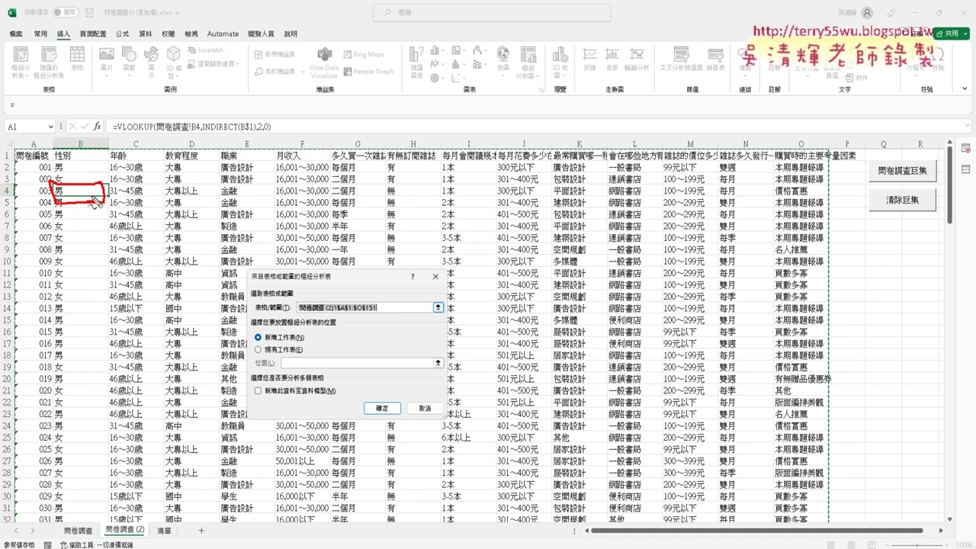
{"action": "left_click_drag", "start_coordinate": [300, 314], "coordinate": [334, 314]}
{"action": "left_click_drag", "start_coordinate": [106, 544], "coordinate": [142, 544]}
{"action": "mouse_move", "coordinate": [335, 285]}
{"action": "left_mouse_down"}
{"action": "mouse_move", "coordinate": [326, 321]}
{"action": "mouse_move", "coordinate": [345, 322]}
{"action": "left_mouse_up"}
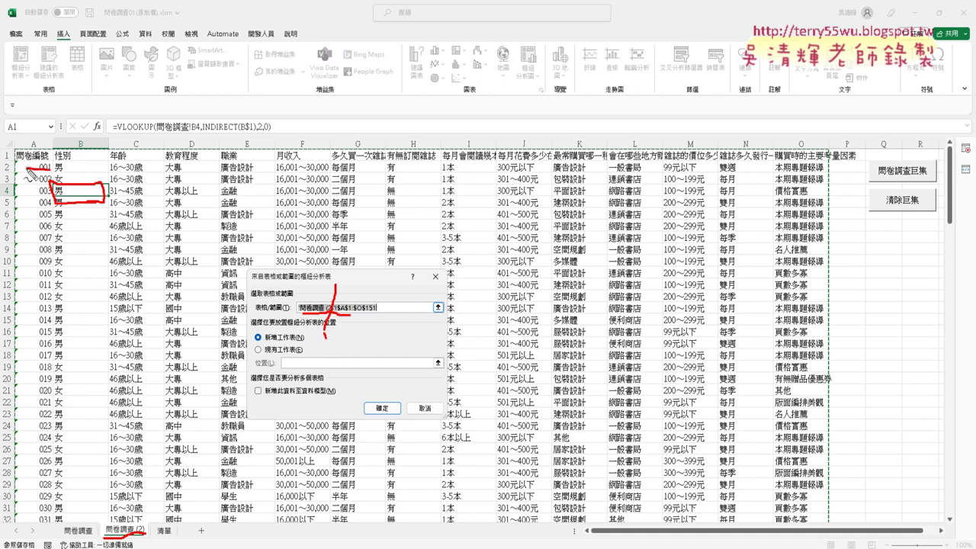
{"action": "left_click_drag", "start_coordinate": [32, 182], "coordinate": [46, 144]}
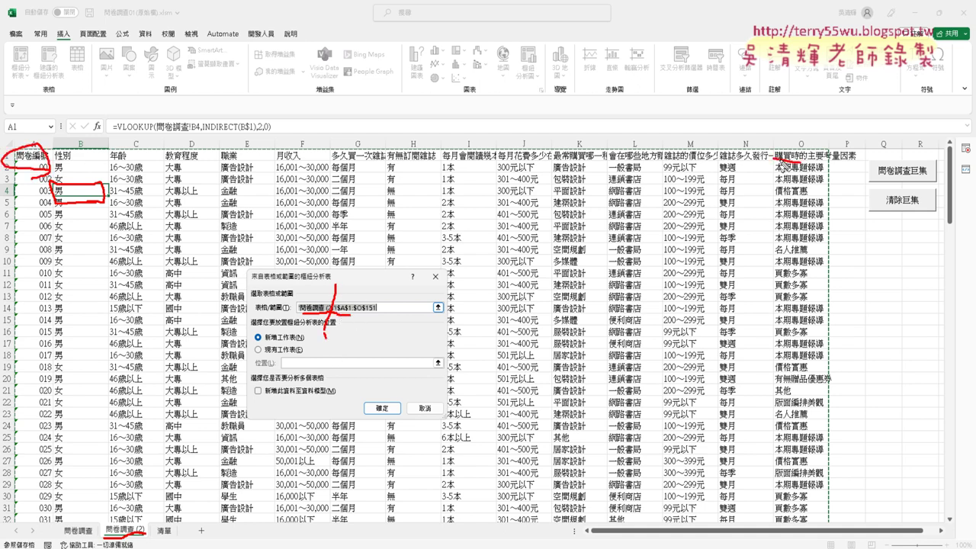
{"action": "left_click_drag", "start_coordinate": [774, 160], "coordinate": [822, 176]}
{"action": "left_click_drag", "start_coordinate": [358, 318], "coordinate": [396, 313]}
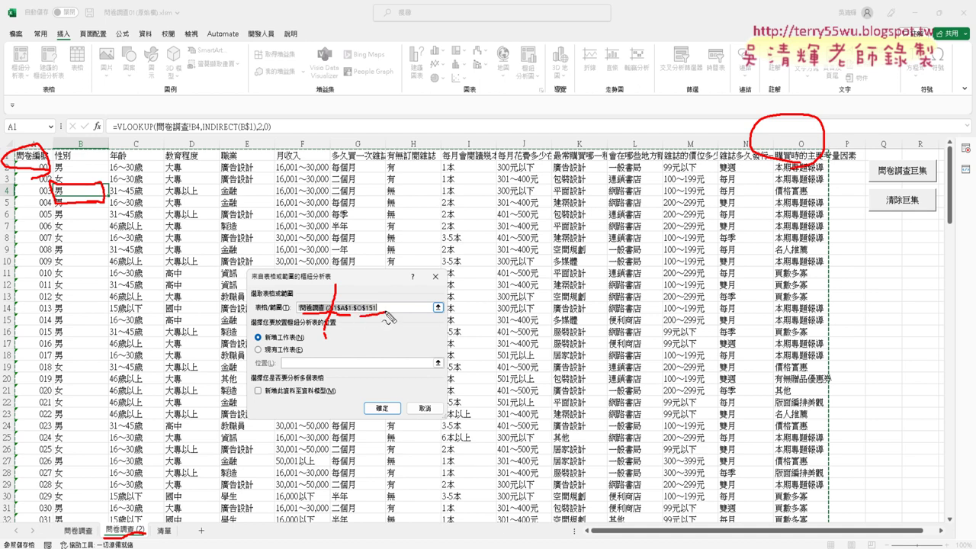
{"action": "key", "text": "Escape"}
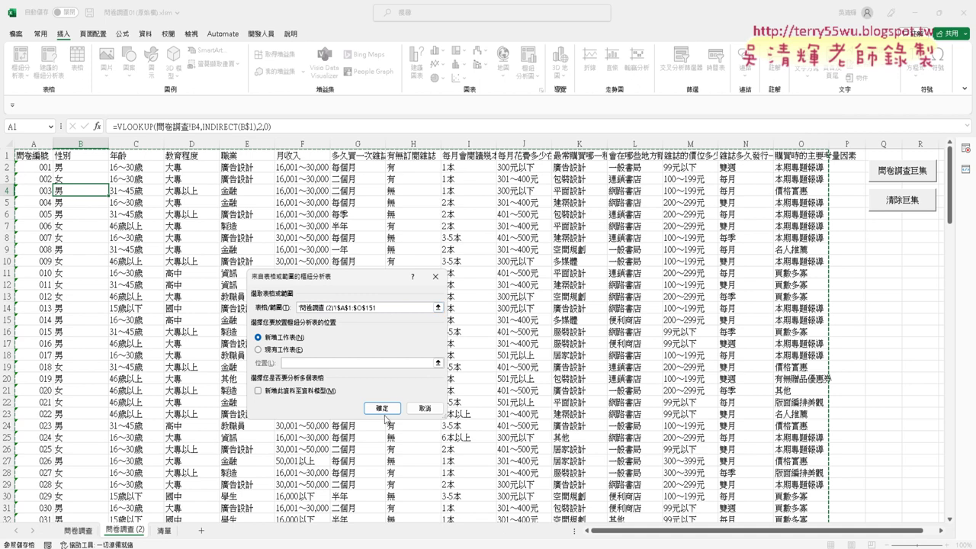
{"action": "left_click", "coordinate": [382, 408]}
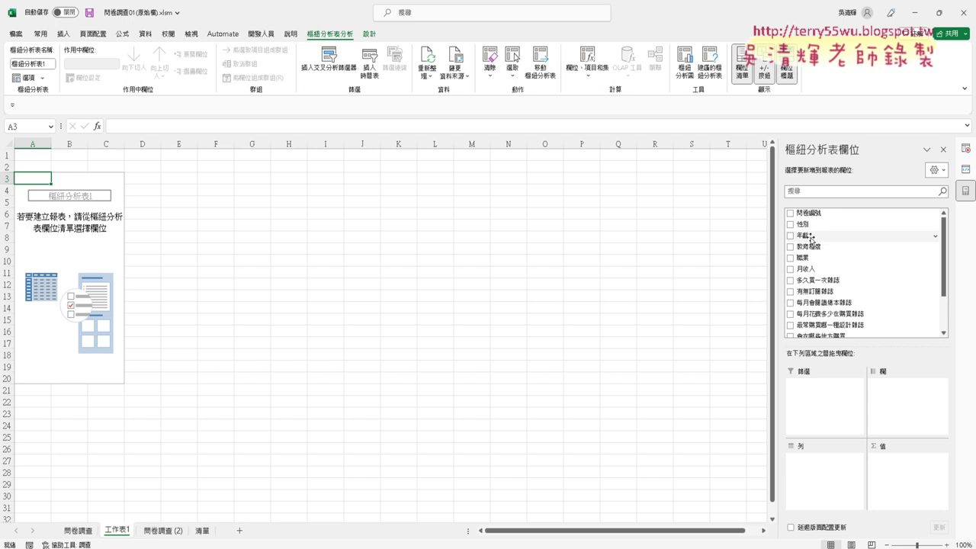
Try the 年齡 field in the pivot rows, then remove it again.
{"action": "left_click_drag", "start_coordinate": [811, 238], "coordinate": [807, 477]}
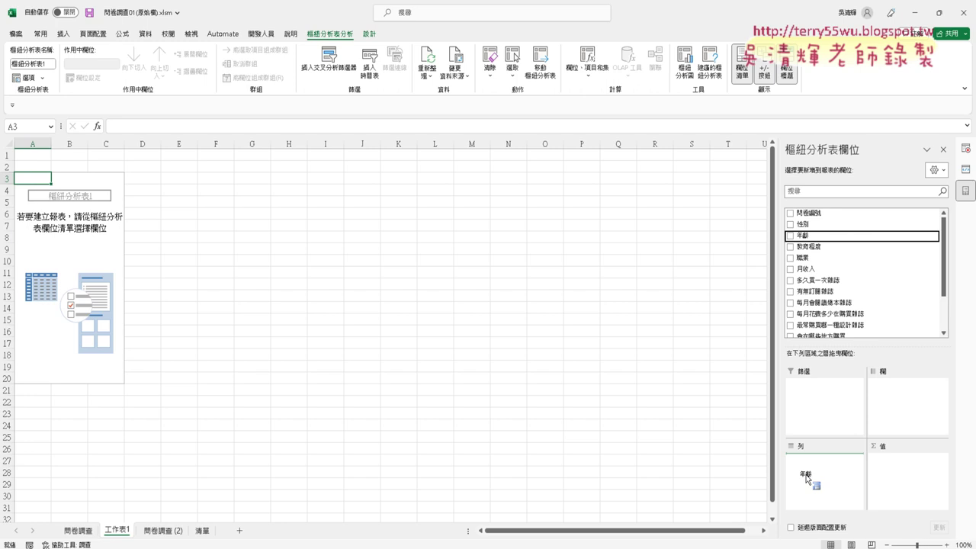
{"action": "left_click_drag", "start_coordinate": [807, 478], "coordinate": [808, 478]}
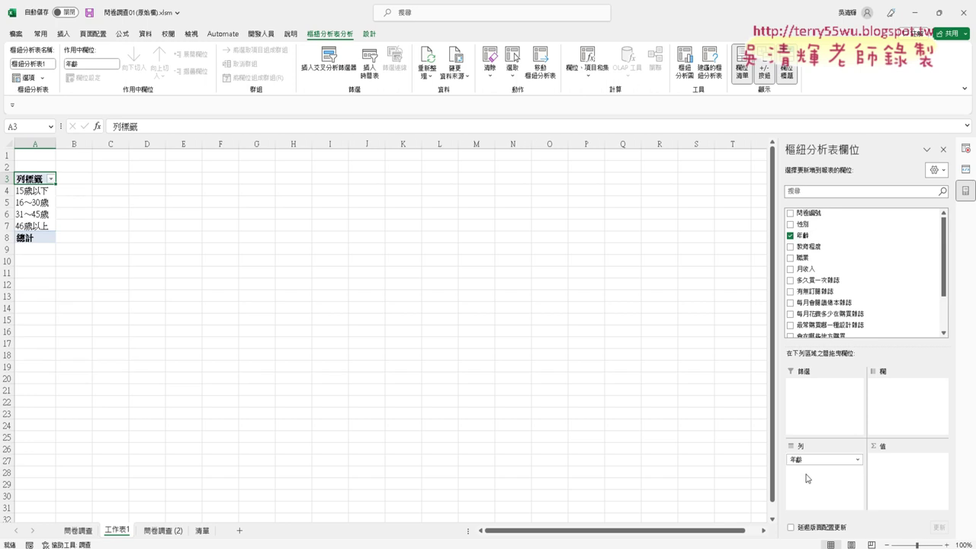
{"action": "mouse_move", "coordinate": [806, 462]}
{"action": "left_mouse_down"}
{"action": "mouse_move", "coordinate": [886, 342]}
{"action": "mouse_move", "coordinate": [901, 294]}
{"action": "mouse_move", "coordinate": [884, 264]}
{"action": "left_mouse_up"}
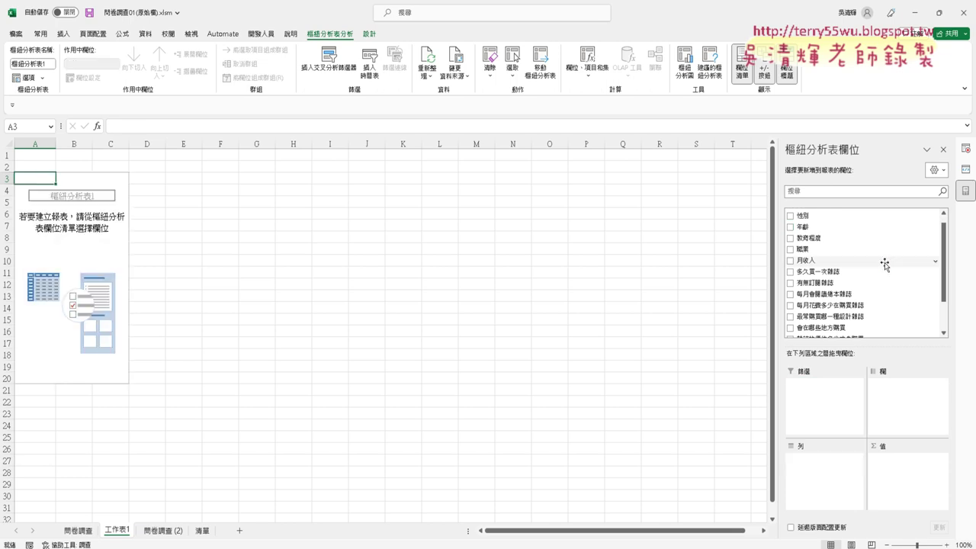
Put 性別 in the rows and Values areas so the pivot counts 女 62, 男 88, total 150.
{"action": "scroll", "coordinate": [806, 224], "scroll_direction": "up", "scroll_amount": 1}
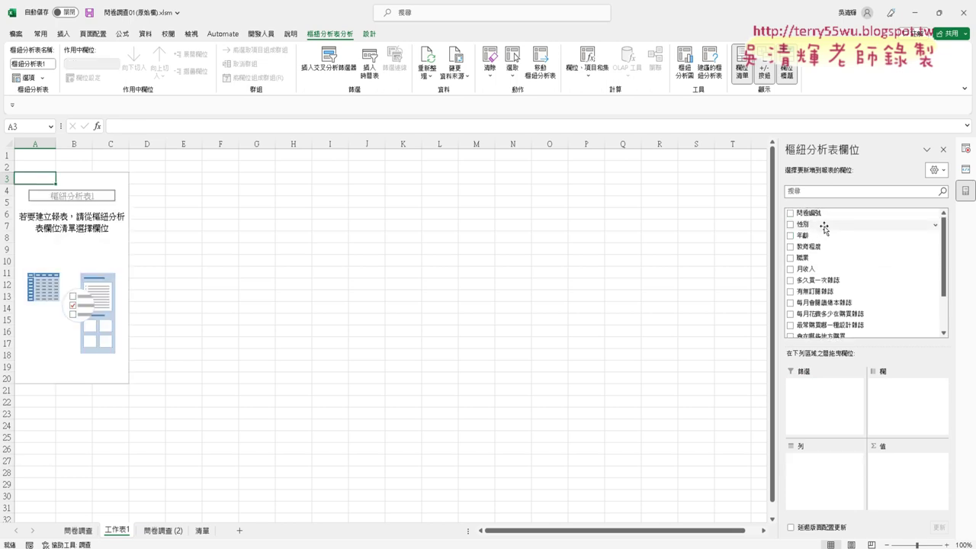
{"action": "left_click_drag", "start_coordinate": [806, 223], "coordinate": [801, 488]}
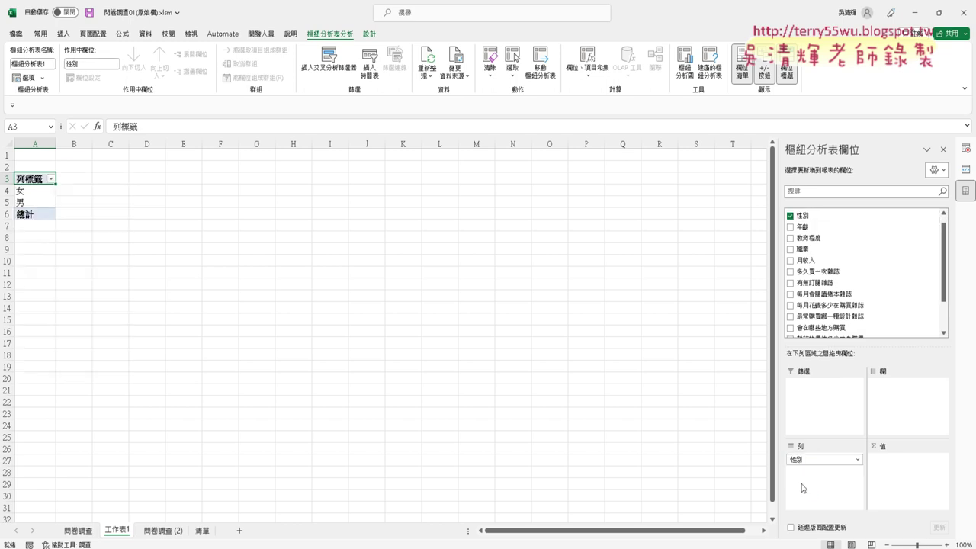
{"action": "mouse_move", "coordinate": [175, 548]}
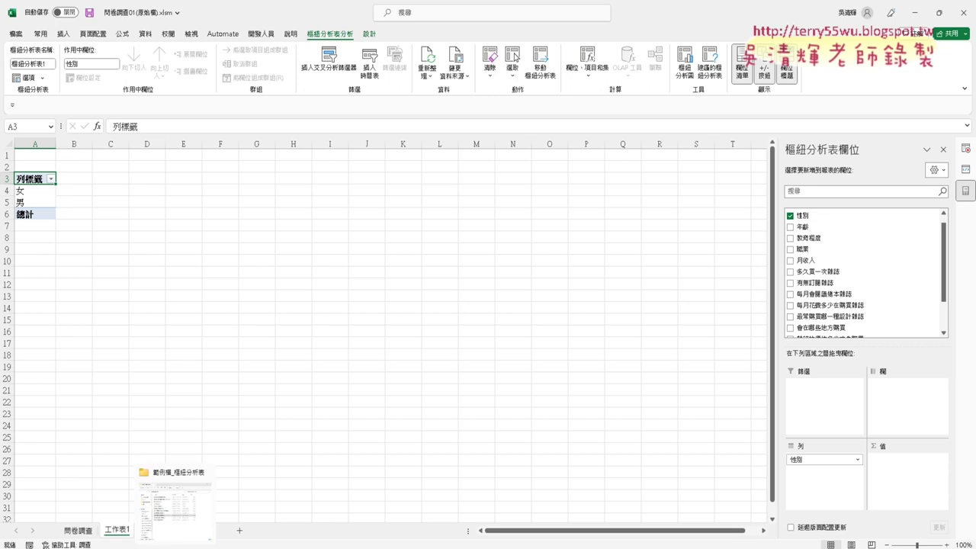
{"action": "left_click", "coordinate": [166, 532]}
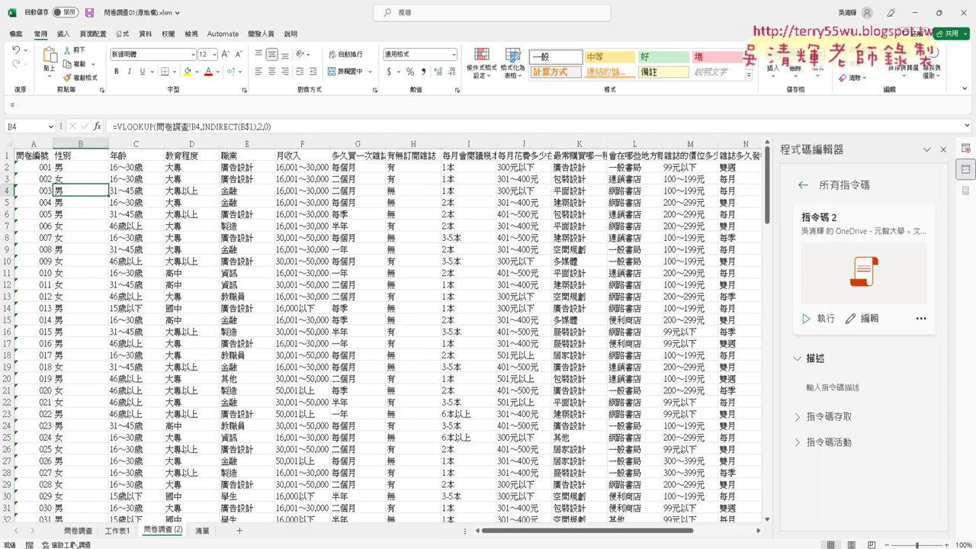
{"action": "left_click", "coordinate": [118, 531]}
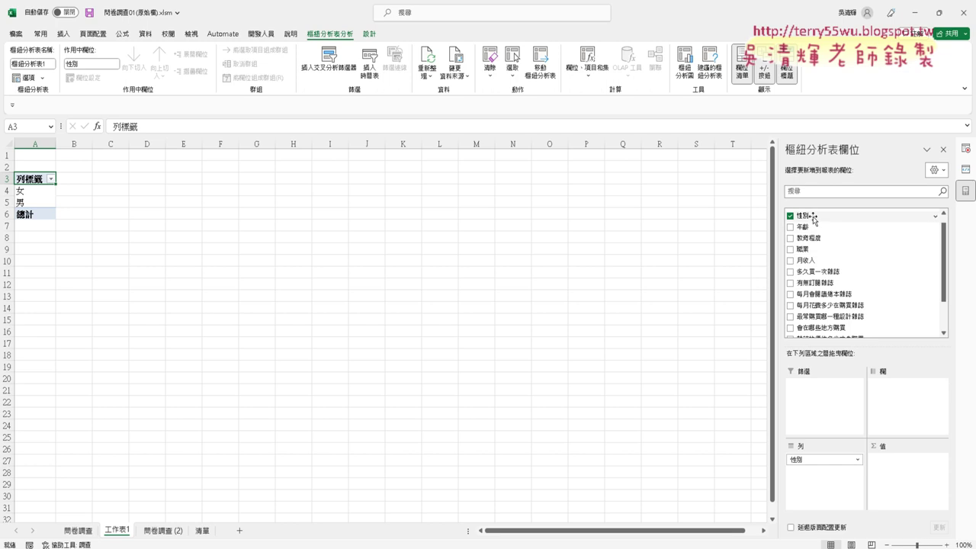
{"action": "left_click_drag", "start_coordinate": [816, 220], "coordinate": [908, 467]}
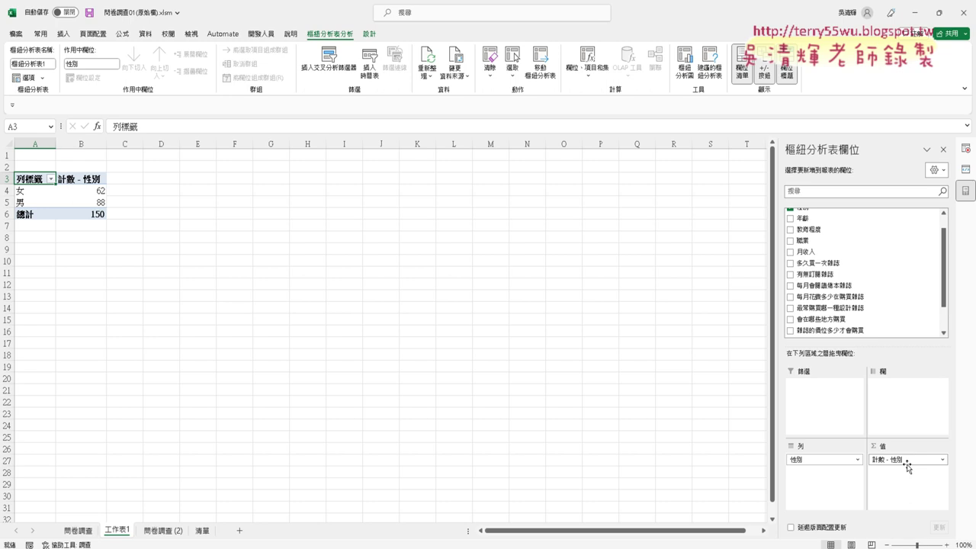
{"action": "mouse_move", "coordinate": [97, 188]}
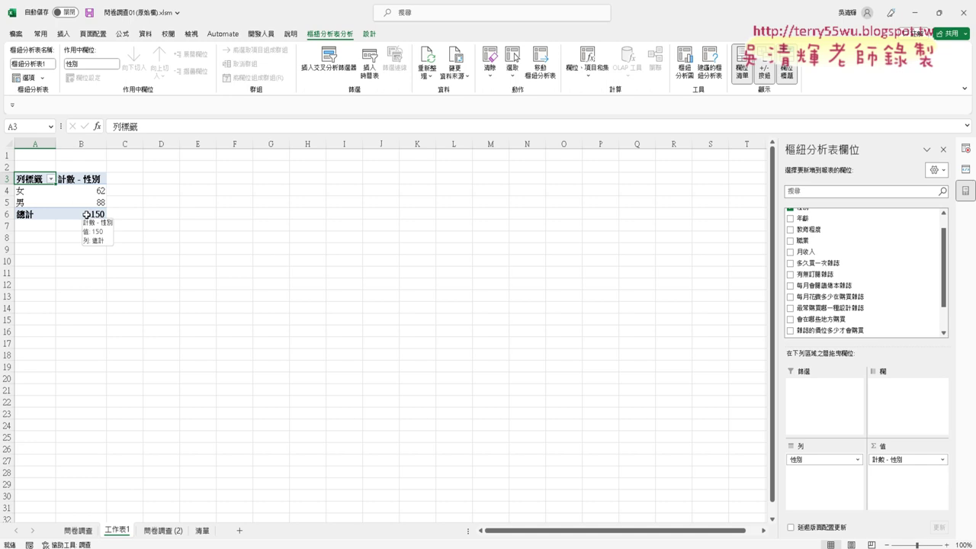
{"action": "mouse_move", "coordinate": [221, 545]}
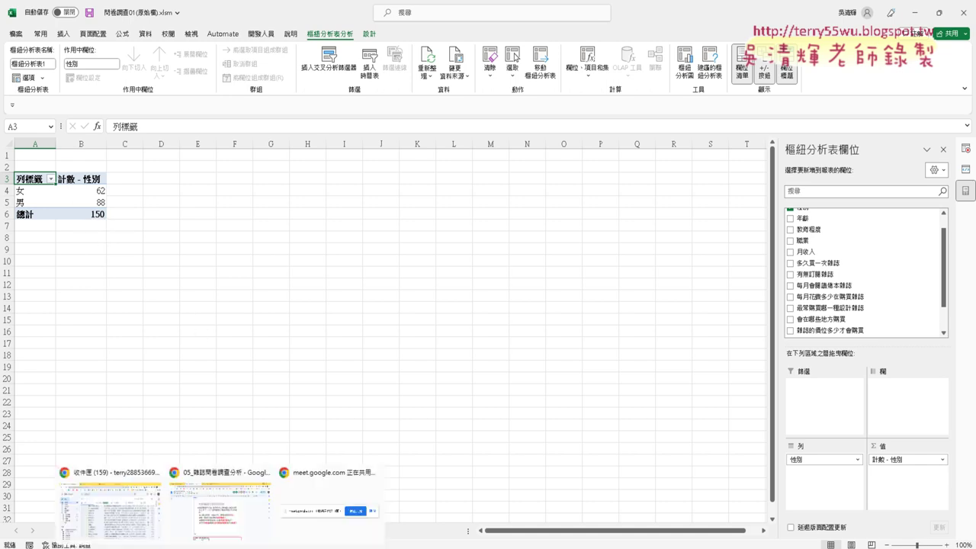
{"action": "left_click", "coordinate": [218, 500]}
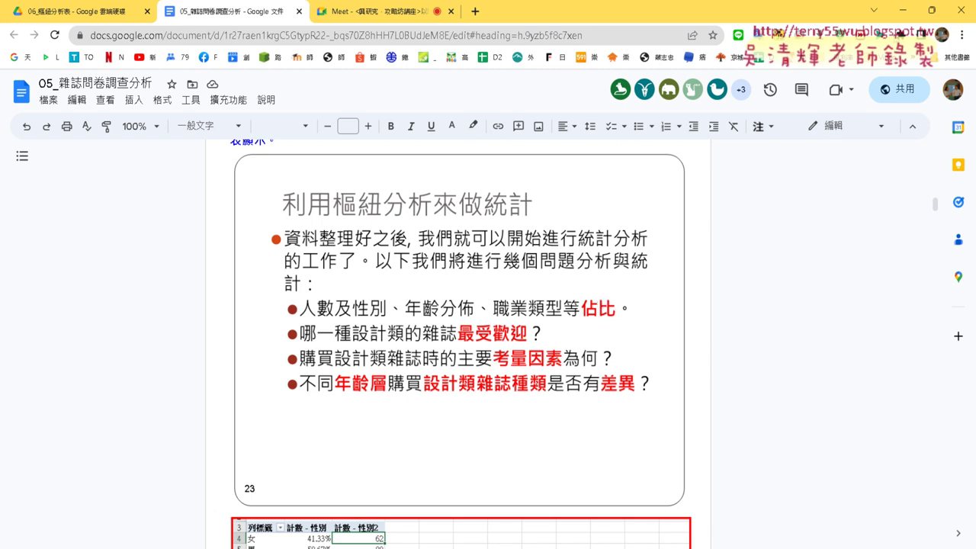
{"action": "left_click", "coordinate": [901, 10]}
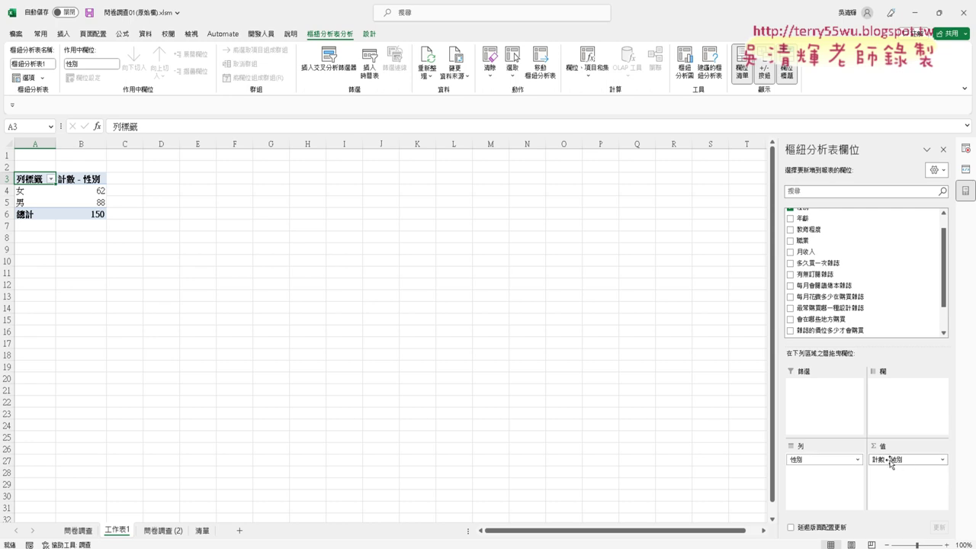
Show the 計數 - 性別 values as 總計百分比: 41.33%, 58.67% and 100.00%.
{"action": "left_click", "coordinate": [943, 460]}
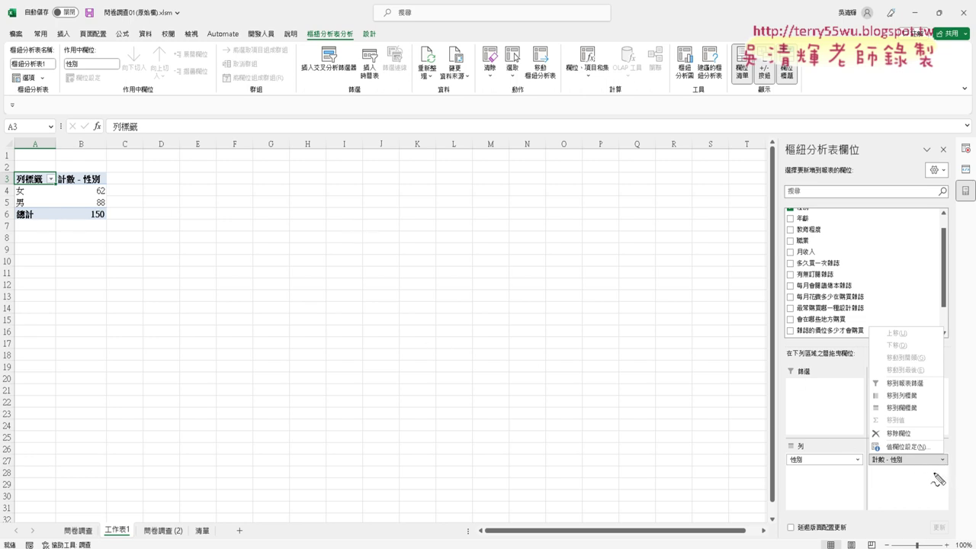
{"action": "left_click_drag", "start_coordinate": [814, 220], "coordinate": [882, 356]}
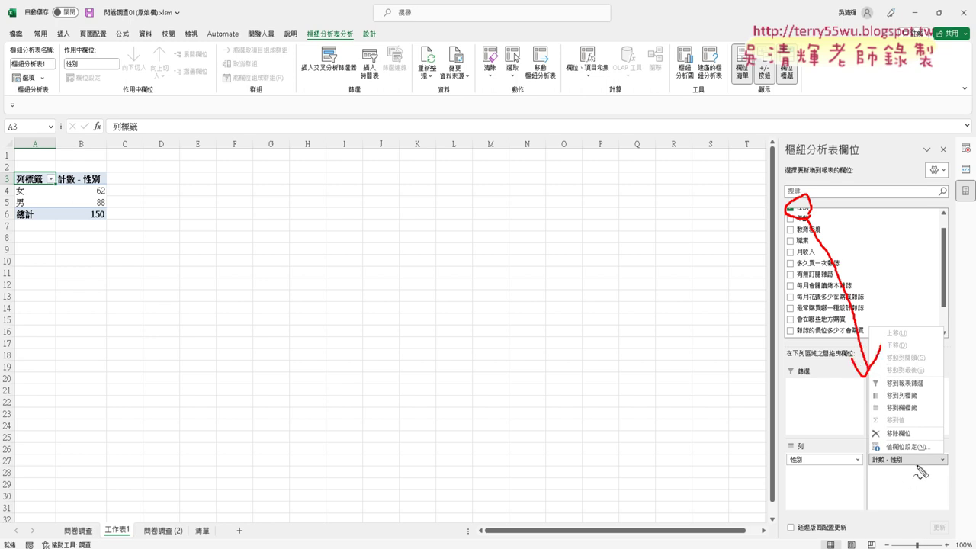
{"action": "mouse_move", "coordinate": [936, 457]}
{"action": "left_mouse_down"}
{"action": "mouse_move", "coordinate": [939, 474]}
{"action": "mouse_move", "coordinate": [917, 462]}
{"action": "left_mouse_up"}
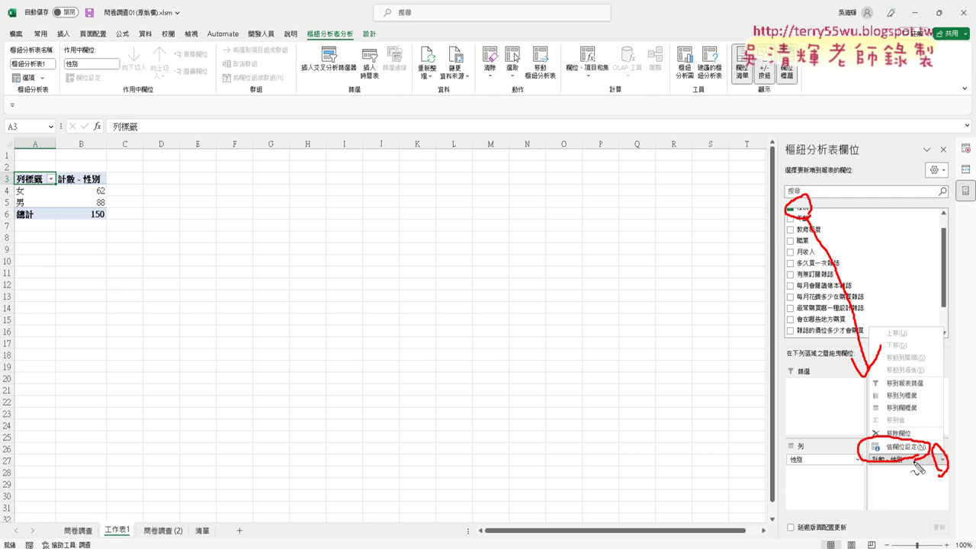
{"action": "key", "text": "Escape"}
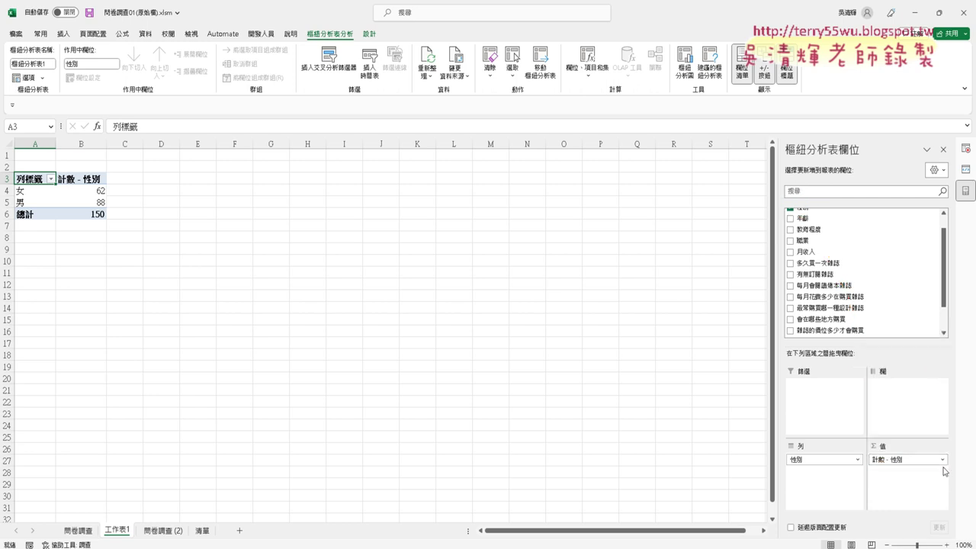
{"action": "left_click", "coordinate": [938, 459]}
{"action": "left_click", "coordinate": [907, 446]}
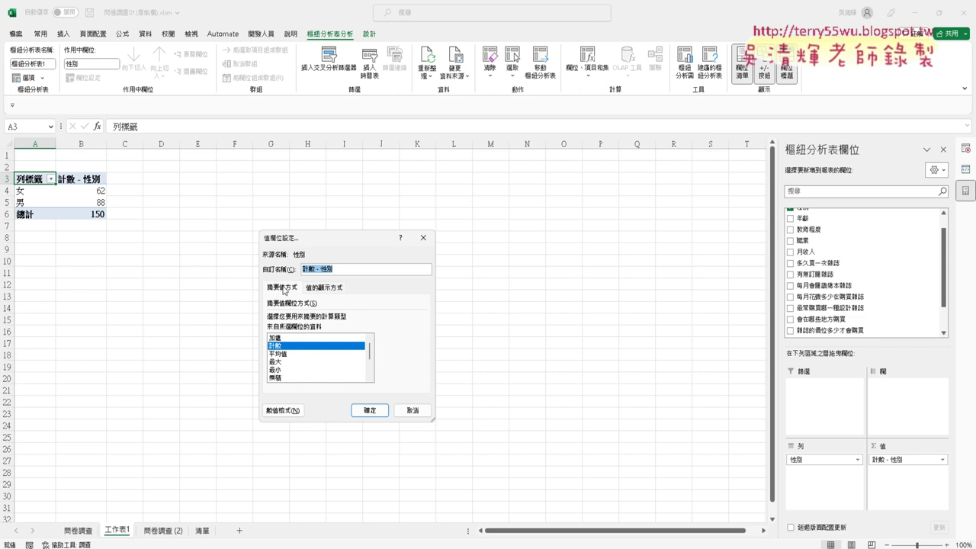
{"action": "left_click", "coordinate": [328, 289]}
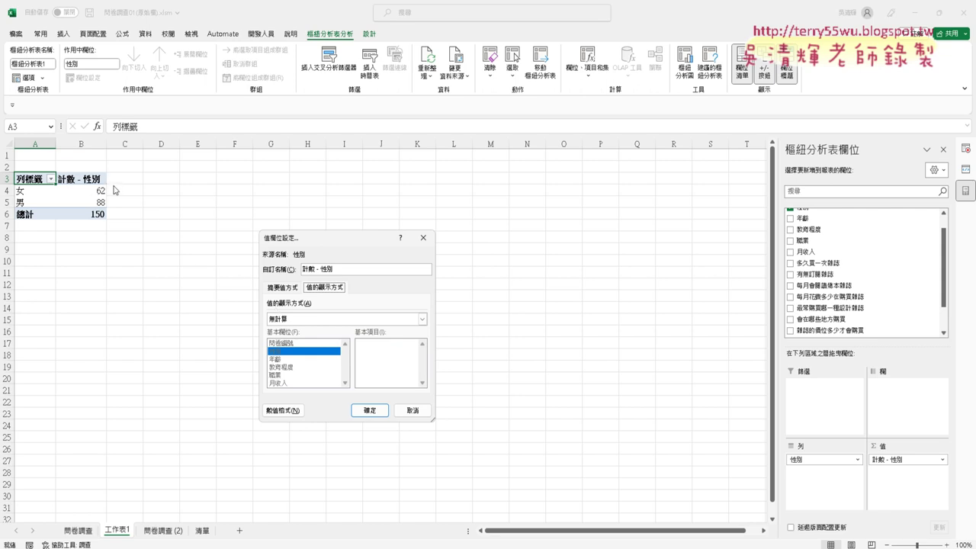
{"action": "left_click", "coordinate": [316, 320]}
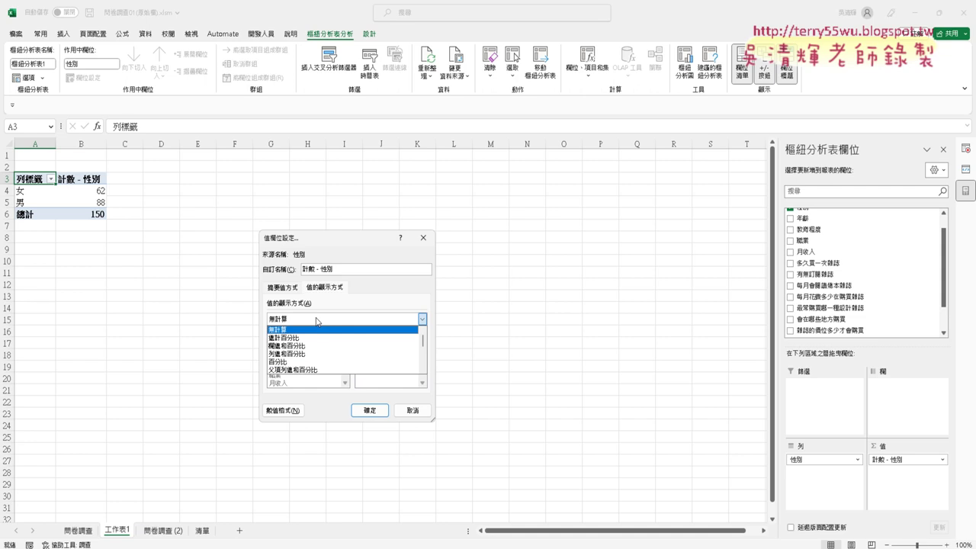
{"action": "left_click", "coordinate": [322, 338]}
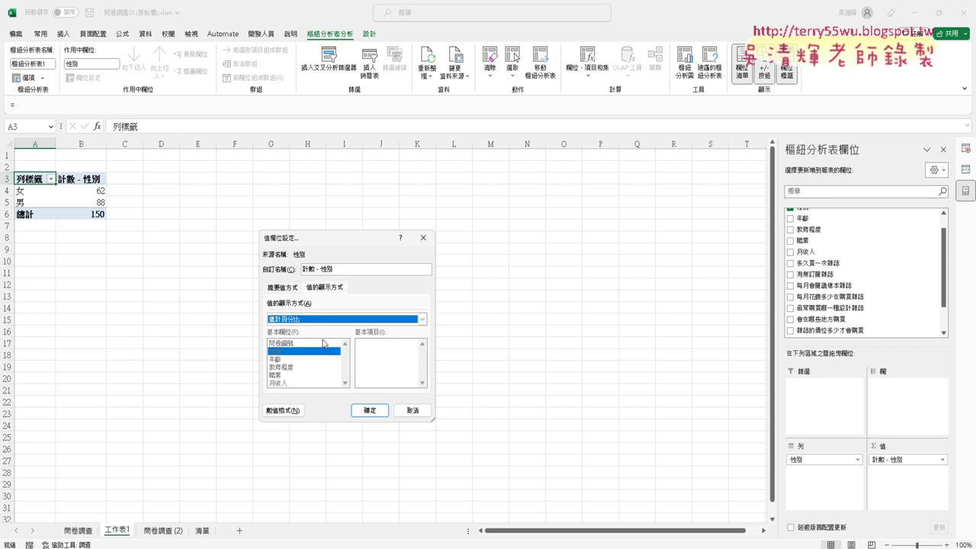
{"action": "left_click", "coordinate": [364, 412]}
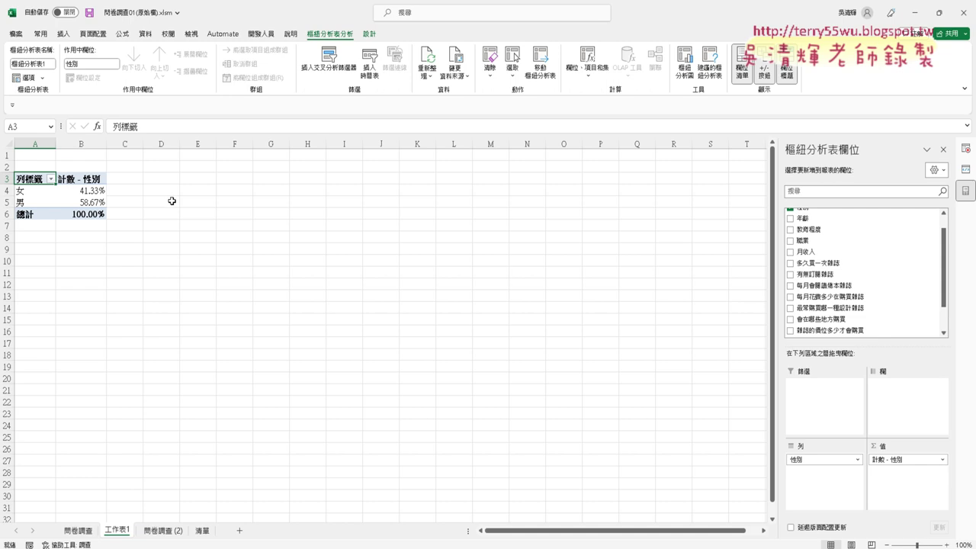
Round the percentages in B4:B6 to whole numbers: 41%, 59%, 100%.
{"action": "mouse_move", "coordinate": [94, 186]}
{"action": "left_click_drag", "start_coordinate": [93, 196], "coordinate": [91, 216]}
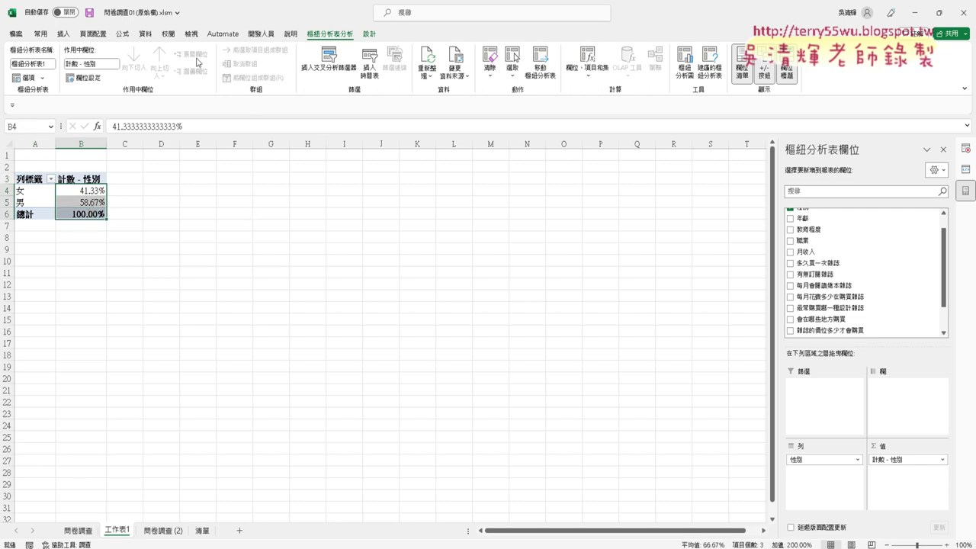
{"action": "left_click", "coordinate": [44, 34]}
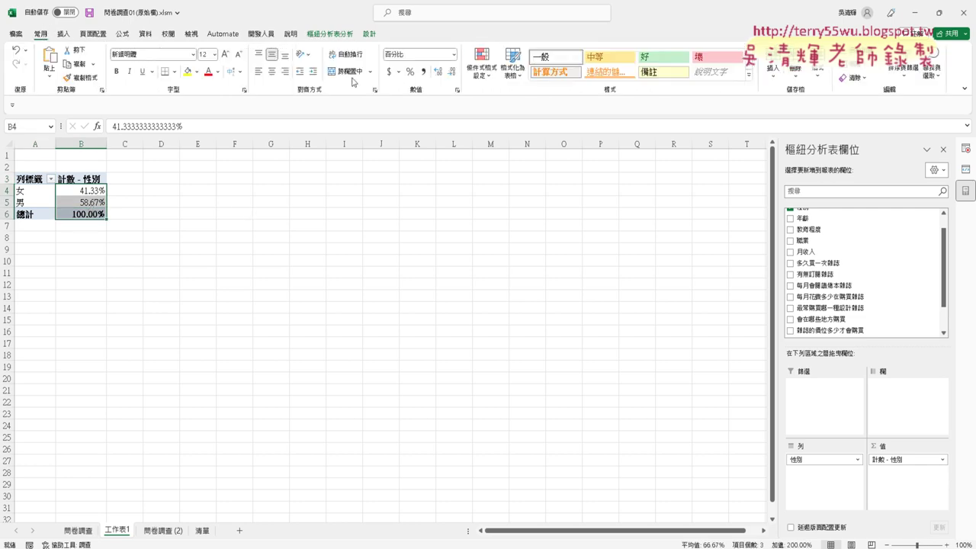
{"action": "left_click", "coordinate": [451, 74]}
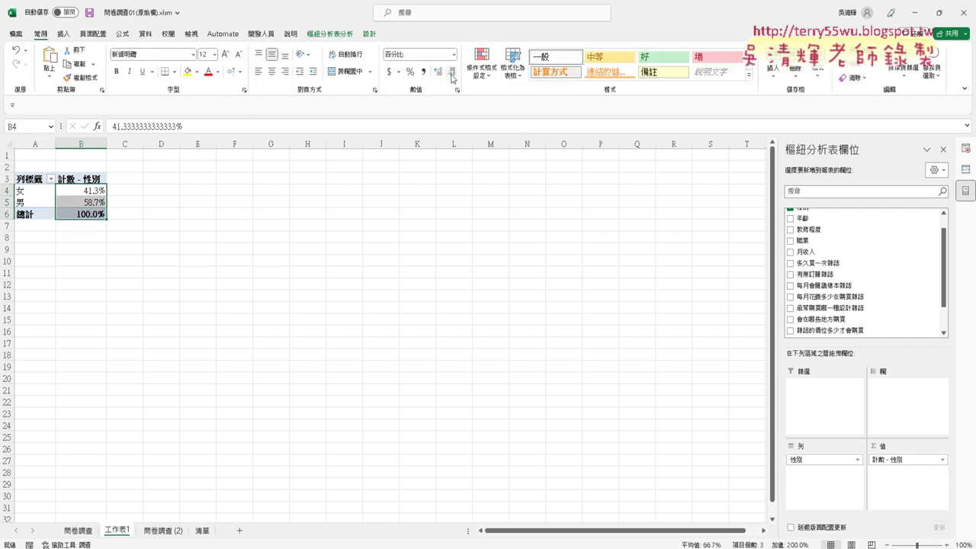
{"action": "left_click", "coordinate": [451, 74]}
{"action": "left_click", "coordinate": [440, 72]}
{"action": "left_click", "coordinate": [441, 71]}
{"action": "left_click", "coordinate": [452, 73]}
{"action": "left_click", "coordinate": [452, 73]}
Add 性別 to the Values area a second time, creating the 計數 - 性別2 column.
{"action": "scroll", "coordinate": [853, 229], "scroll_direction": "up", "scroll_amount": 1}
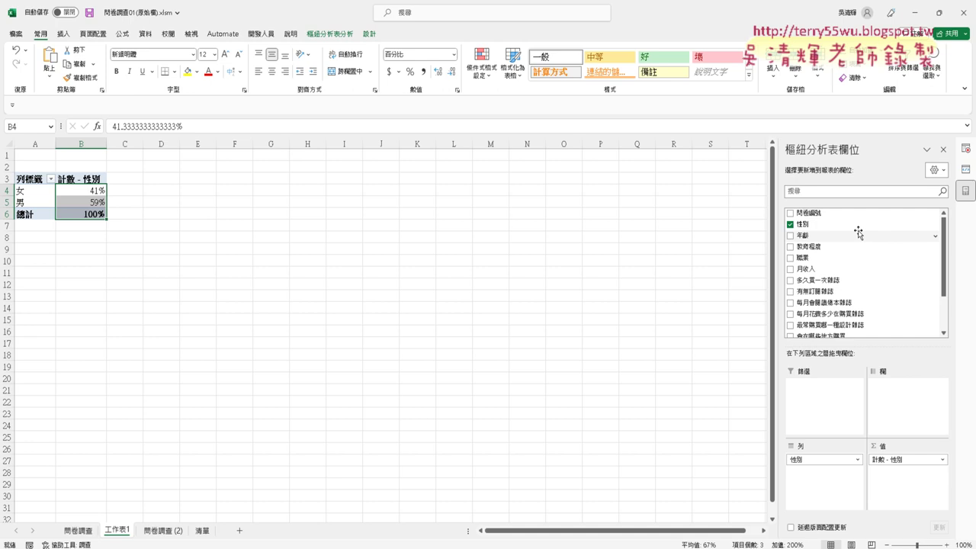
{"action": "left_click_drag", "start_coordinate": [825, 224], "coordinate": [906, 482]}
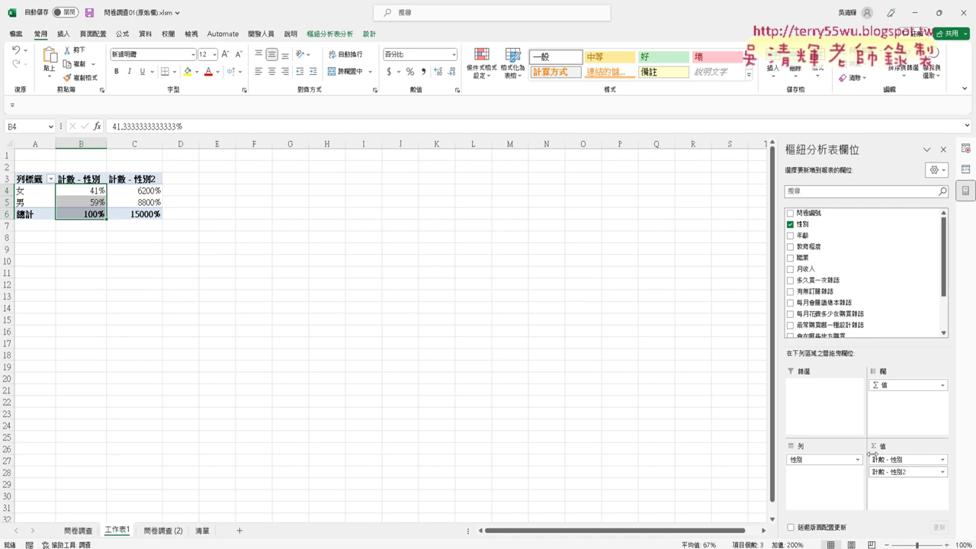
{"action": "left_click_drag", "start_coordinate": [152, 191], "coordinate": [150, 225]}
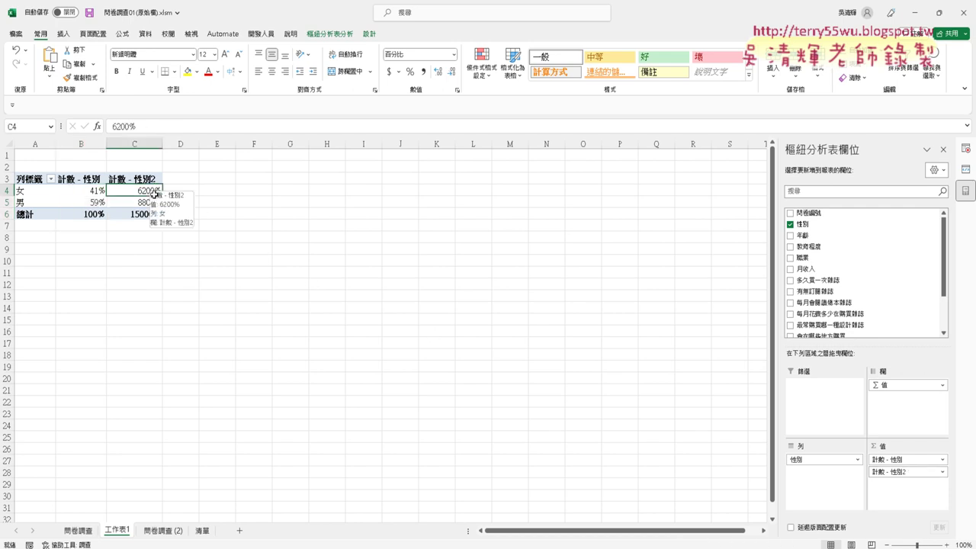
{"action": "left_click", "coordinate": [365, 228]}
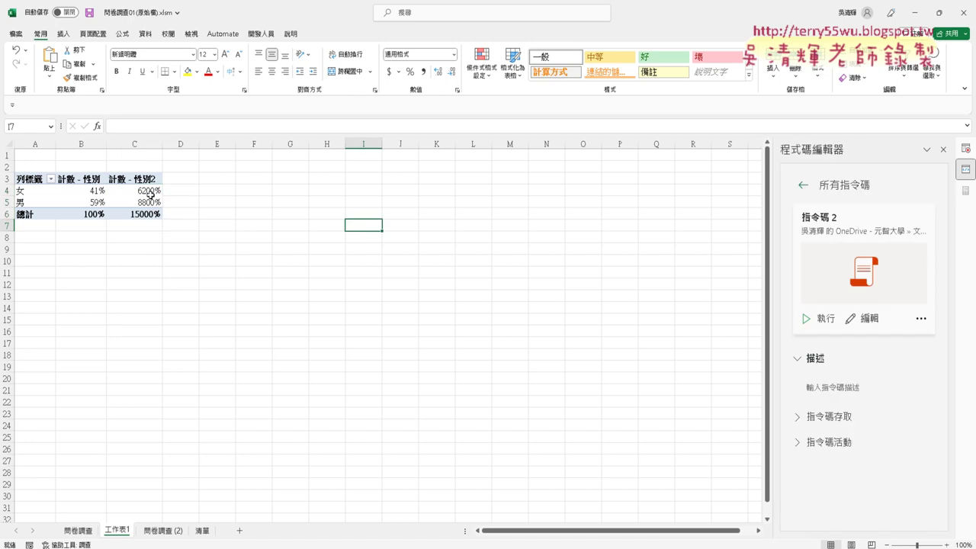
{"action": "left_click_drag", "start_coordinate": [151, 192], "coordinate": [142, 215]}
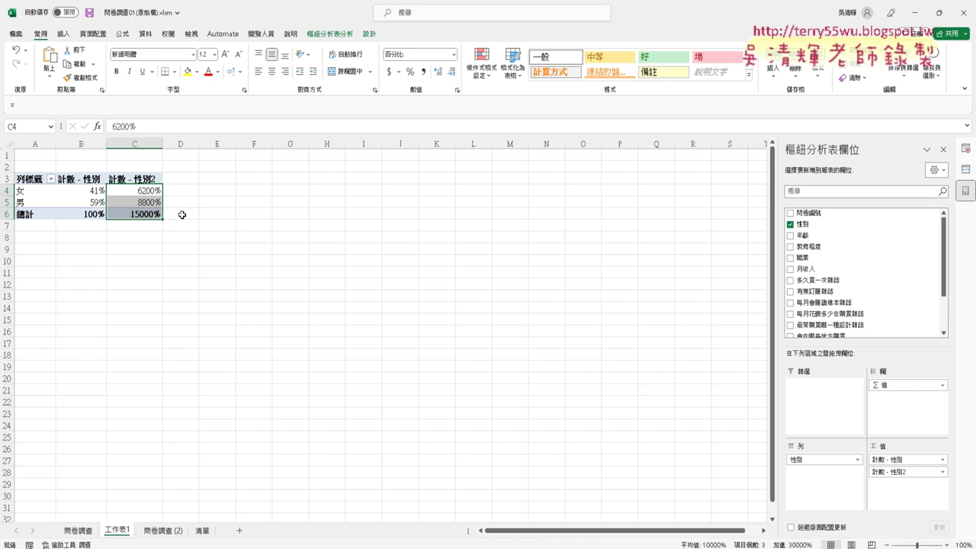
{"action": "left_click", "coordinate": [944, 475]}
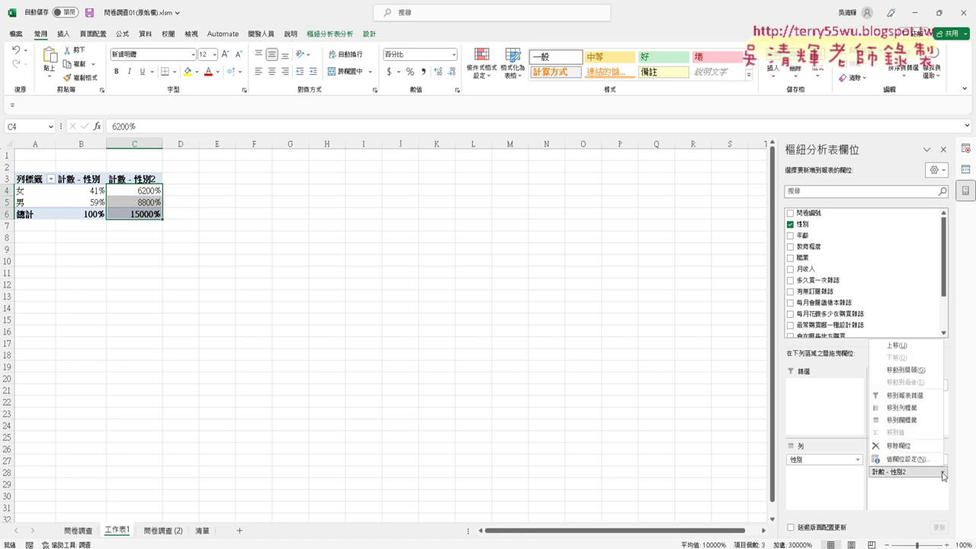
{"action": "left_click", "coordinate": [902, 459]}
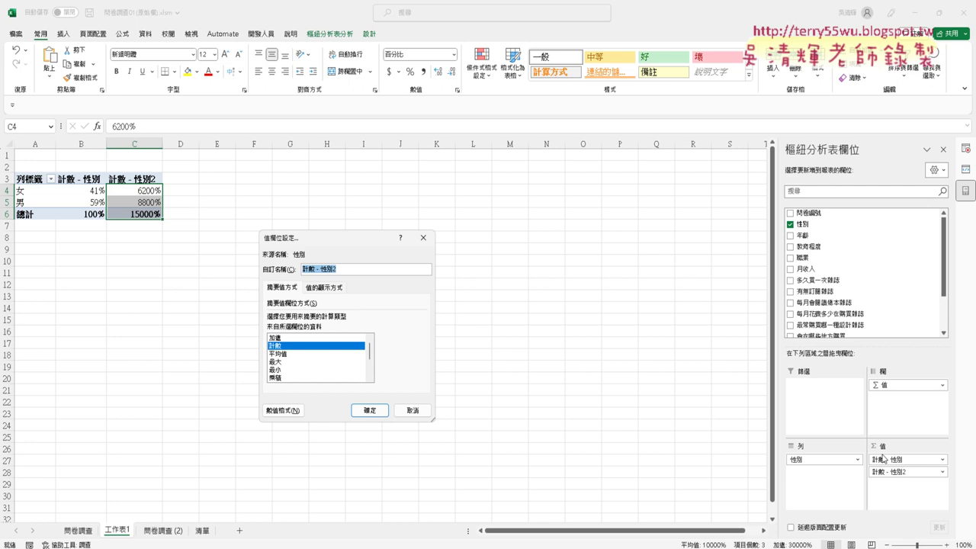
{"action": "left_click", "coordinate": [314, 292]}
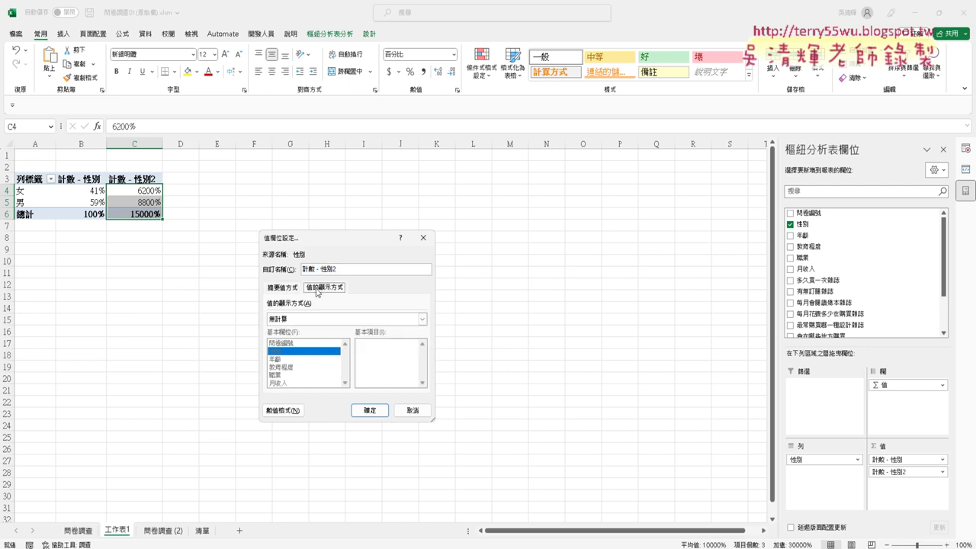
{"action": "left_click", "coordinate": [283, 287]}
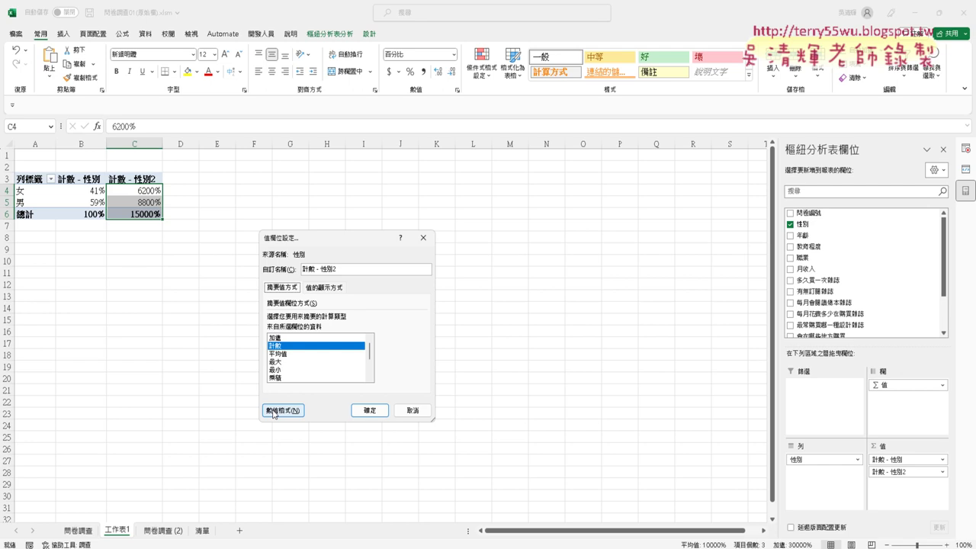
{"action": "left_click", "coordinate": [412, 410]}
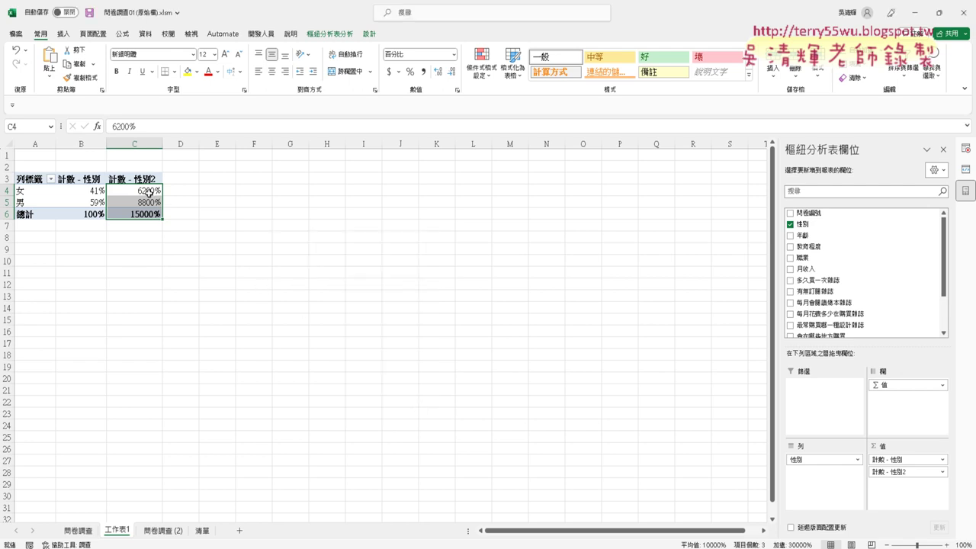
Format C4:C6 of 計數 - 性別2 as General so it reads 62, 88, 150.
{"action": "left_click_drag", "start_coordinate": [149, 192], "coordinate": [141, 215]}
{"action": "right_click", "coordinate": [146, 196]}
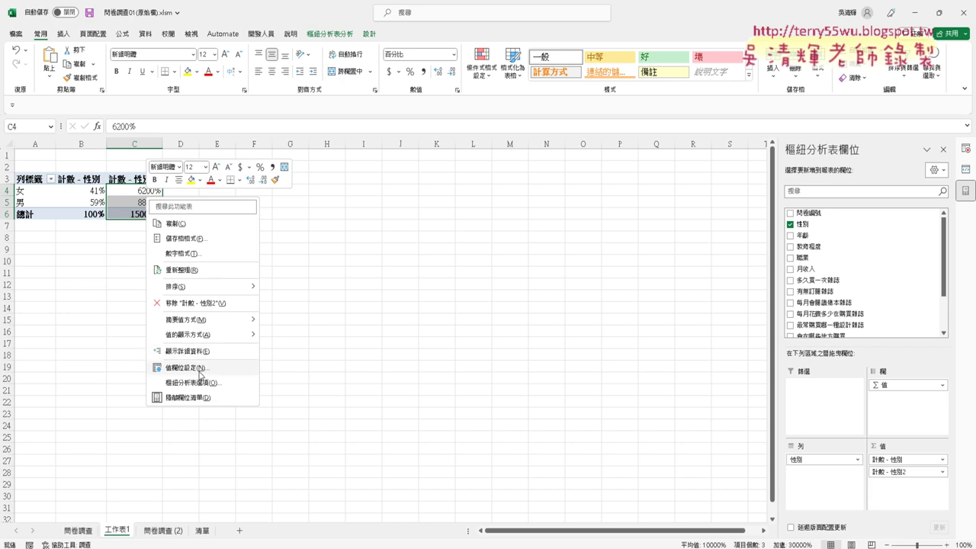
{"action": "mouse_move", "coordinate": [205, 338]}
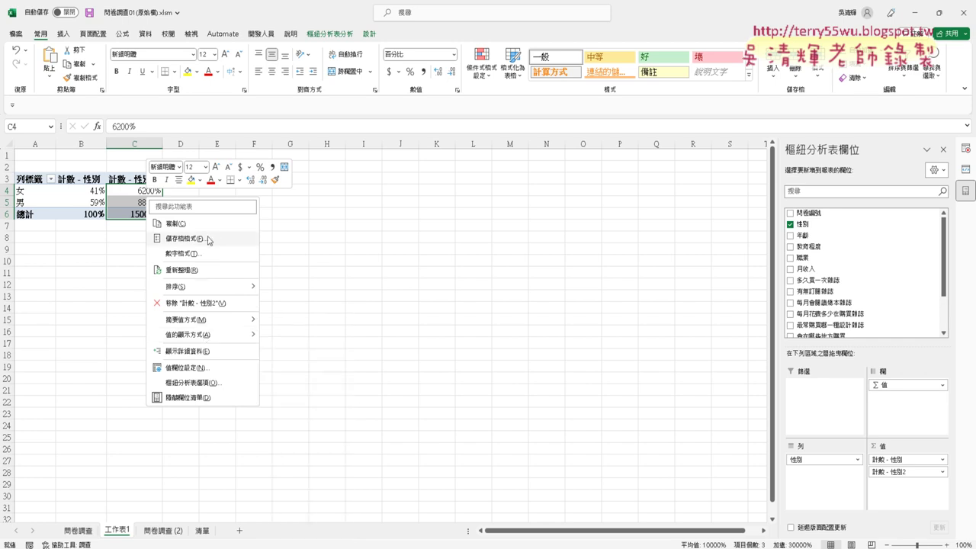
{"action": "left_click", "coordinate": [194, 239]}
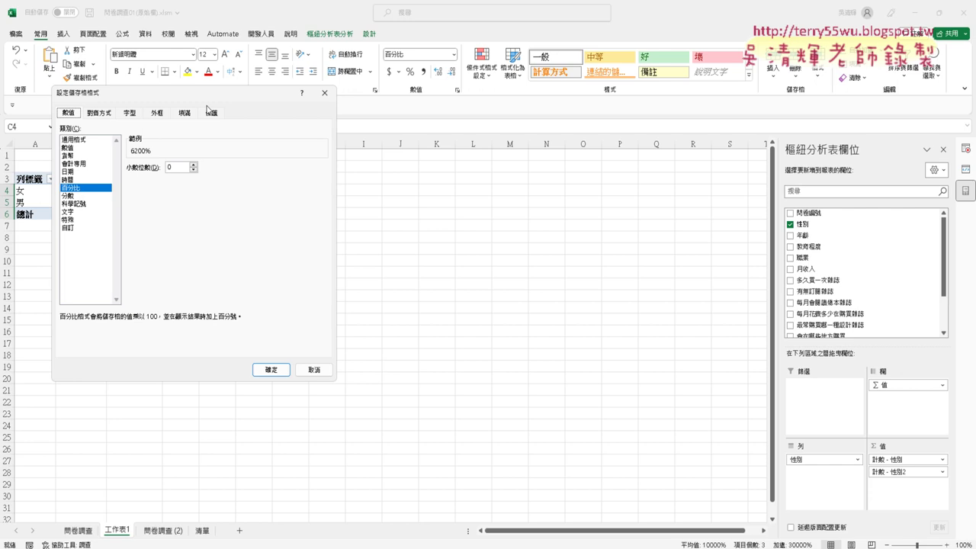
{"action": "left_click_drag", "start_coordinate": [201, 97], "coordinate": [369, 107]}
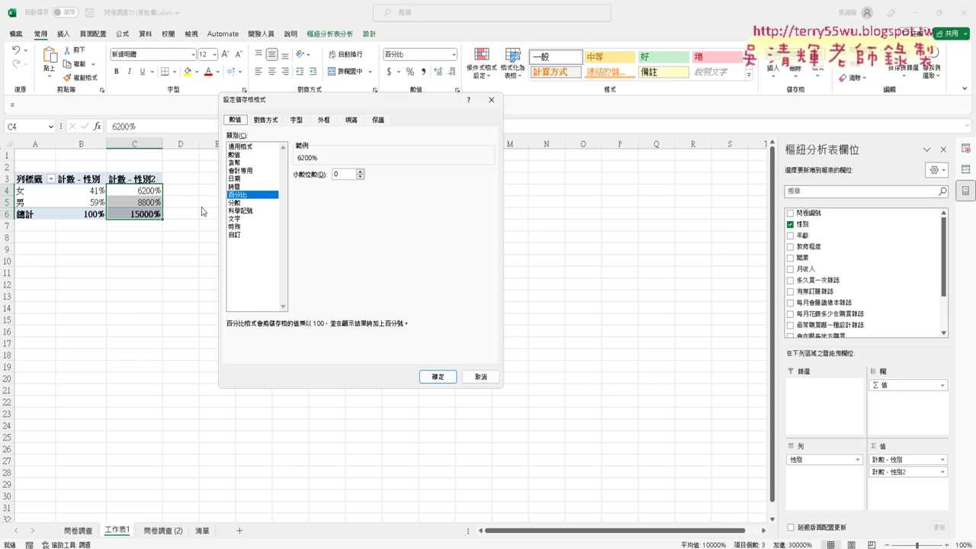
{"action": "left_click", "coordinate": [257, 148]}
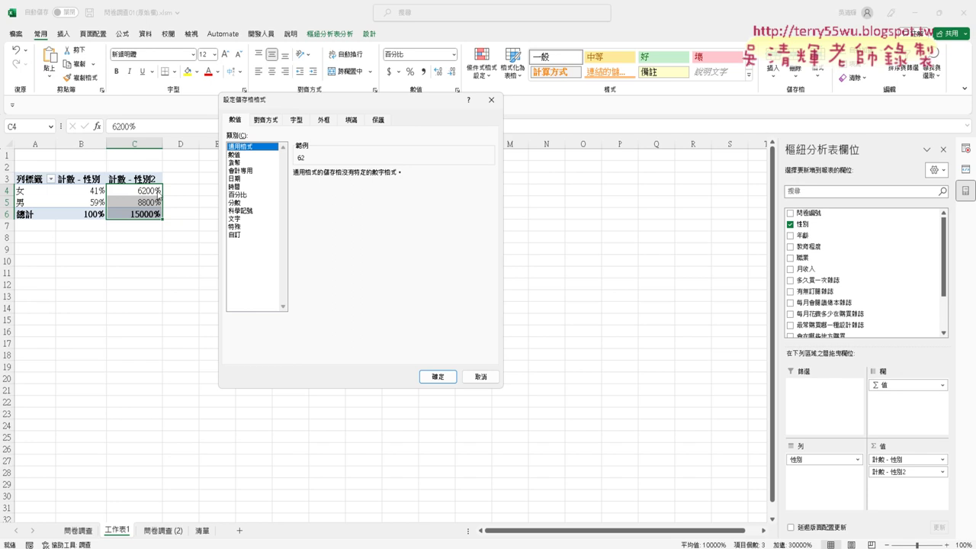
{"action": "left_click", "coordinate": [437, 376]}
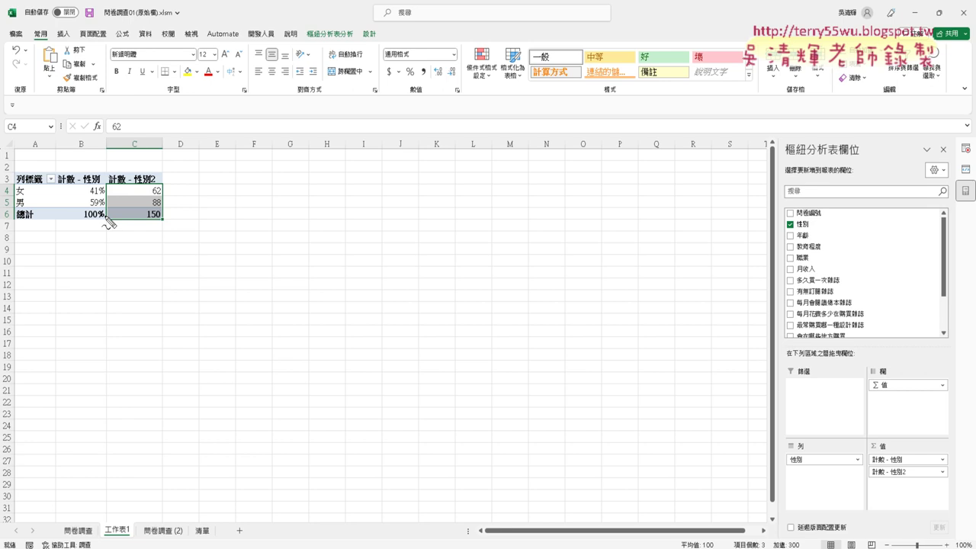
{"action": "mouse_move", "coordinate": [95, 238]}
{"action": "left_mouse_down"}
{"action": "mouse_move", "coordinate": [111, 227]}
{"action": "mouse_move", "coordinate": [149, 245]}
{"action": "left_mouse_up"}
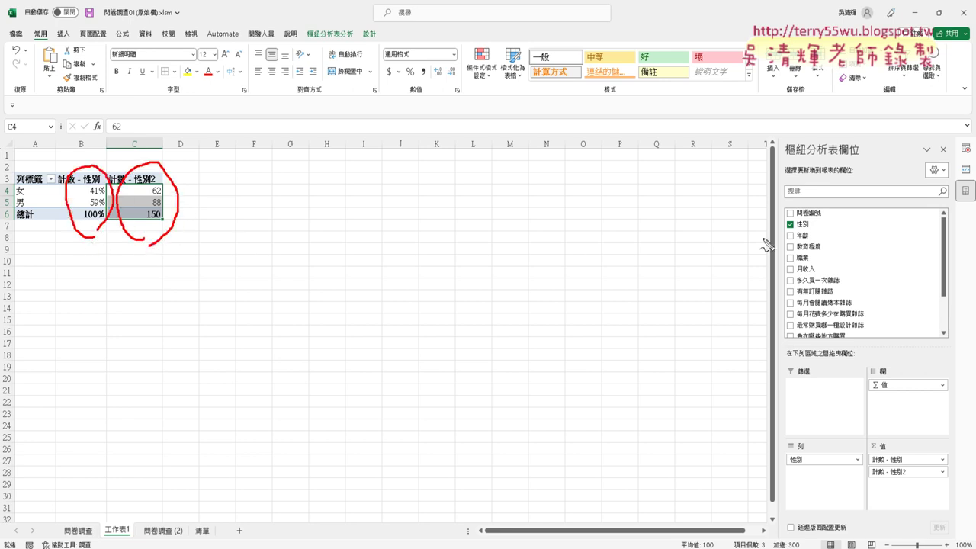
{"action": "left_click_drag", "start_coordinate": [799, 233], "coordinate": [932, 468]}
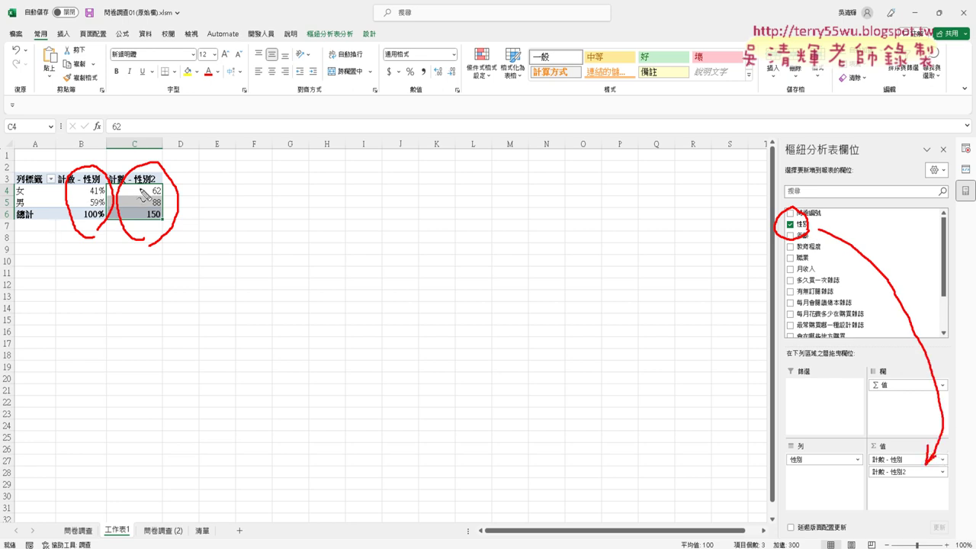
{"action": "key", "text": "Escape"}
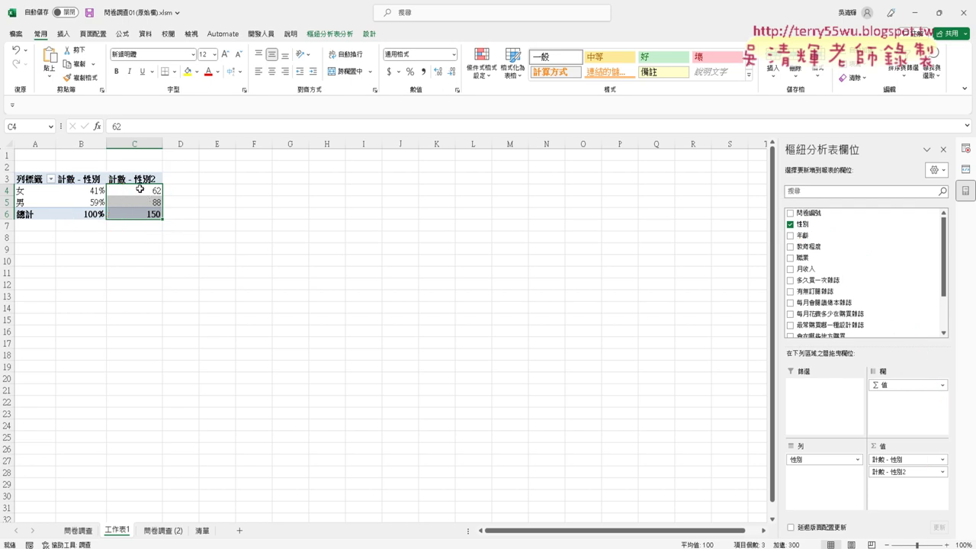
{"action": "right_click", "coordinate": [141, 191]}
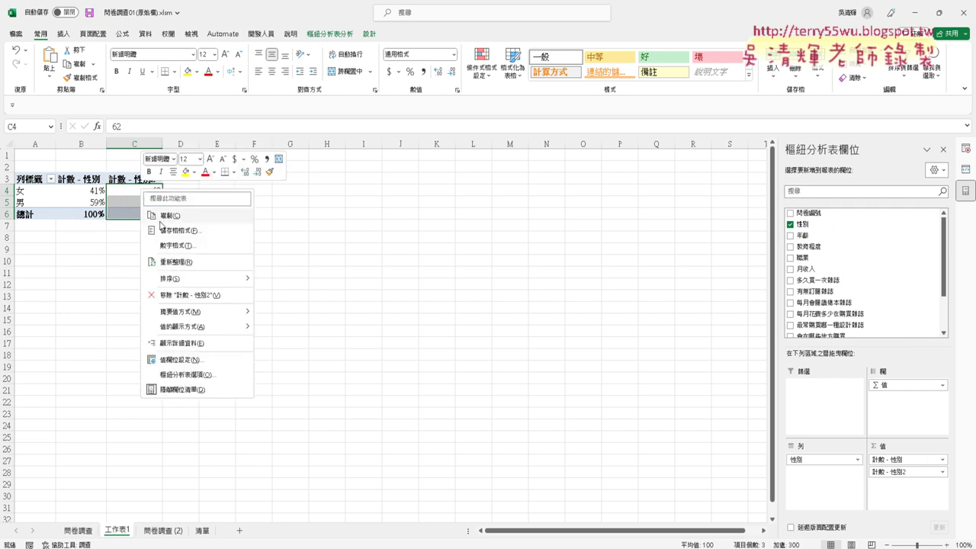
{"action": "left_click", "coordinate": [179, 230]}
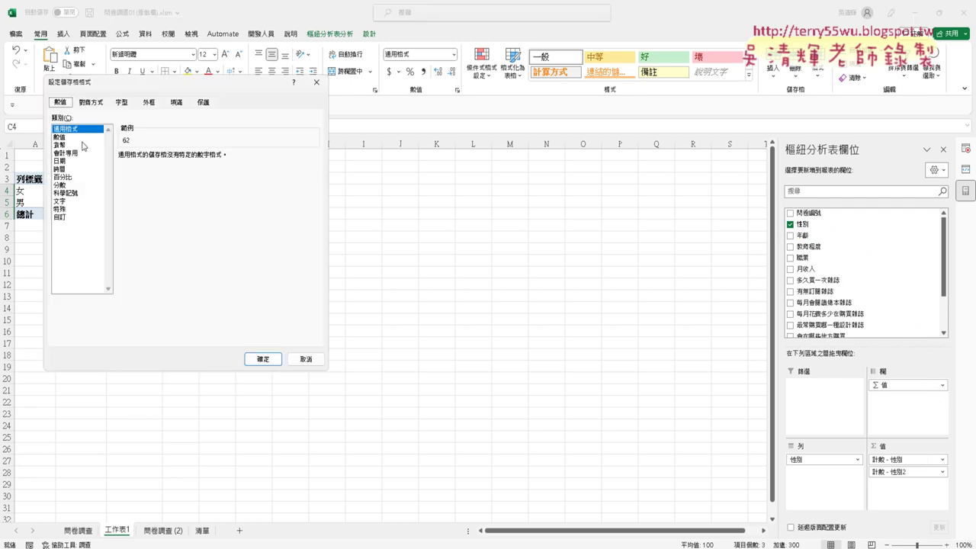
{"action": "left_click_drag", "start_coordinate": [294, 98], "coordinate": [369, 107]}
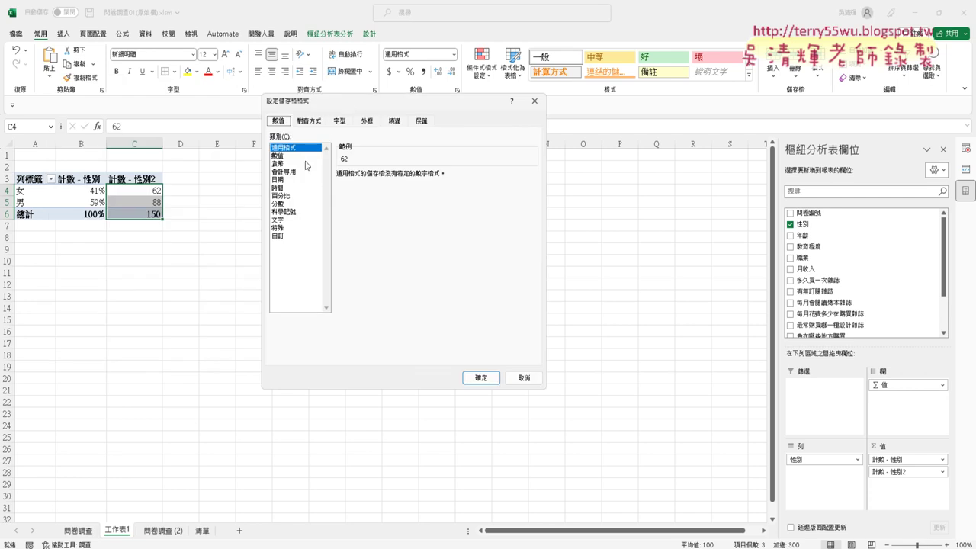
{"action": "left_click", "coordinate": [279, 156]}
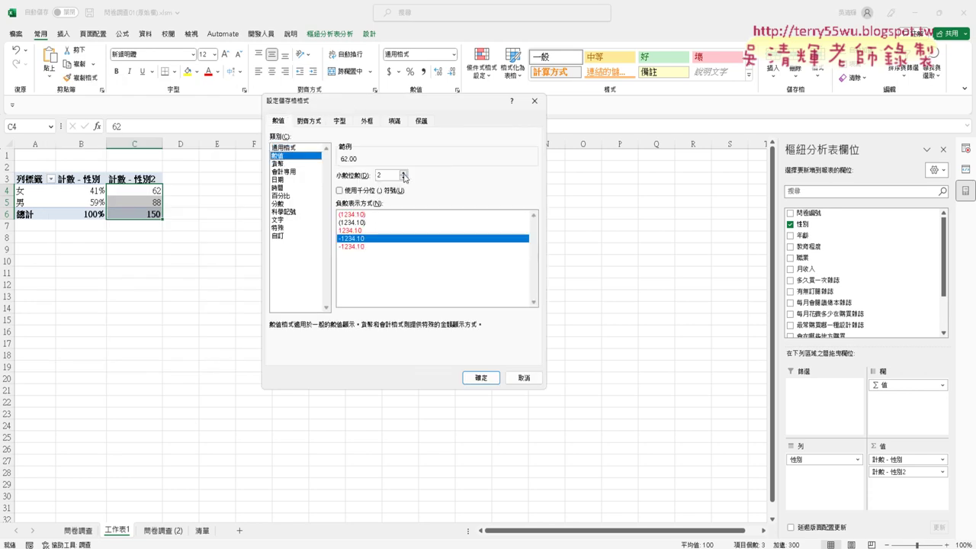
{"action": "left_click", "coordinate": [403, 178]}
{"action": "left_click", "coordinate": [403, 178]}
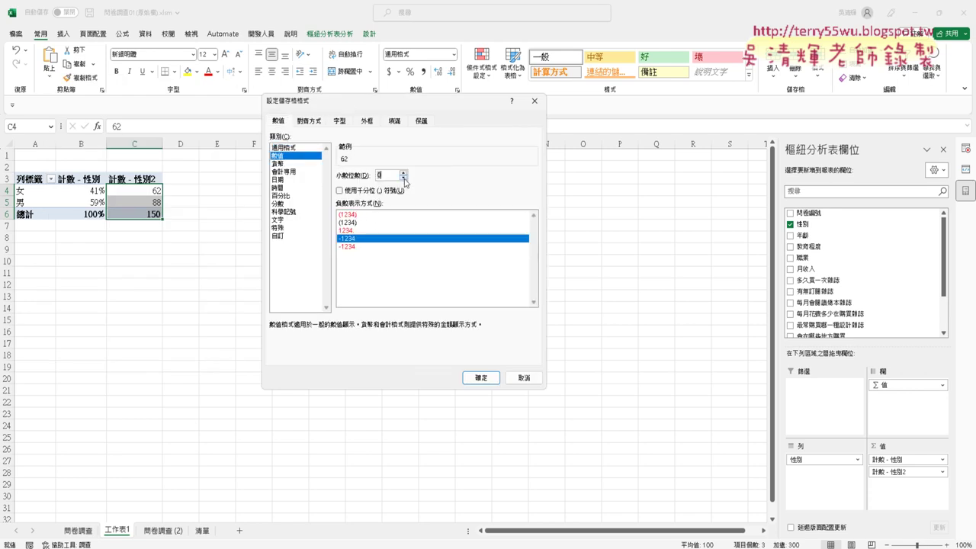
{"action": "left_click", "coordinate": [288, 148]}
{"action": "left_click", "coordinate": [481, 378]}
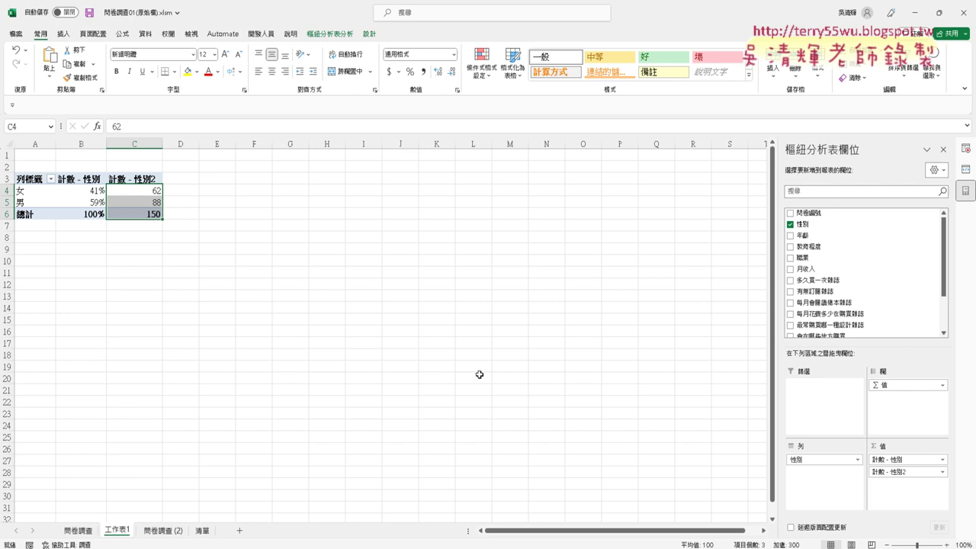
Rename the 工作表1 sheet tab to 性別統計.
{"action": "left_click", "coordinate": [162, 530]}
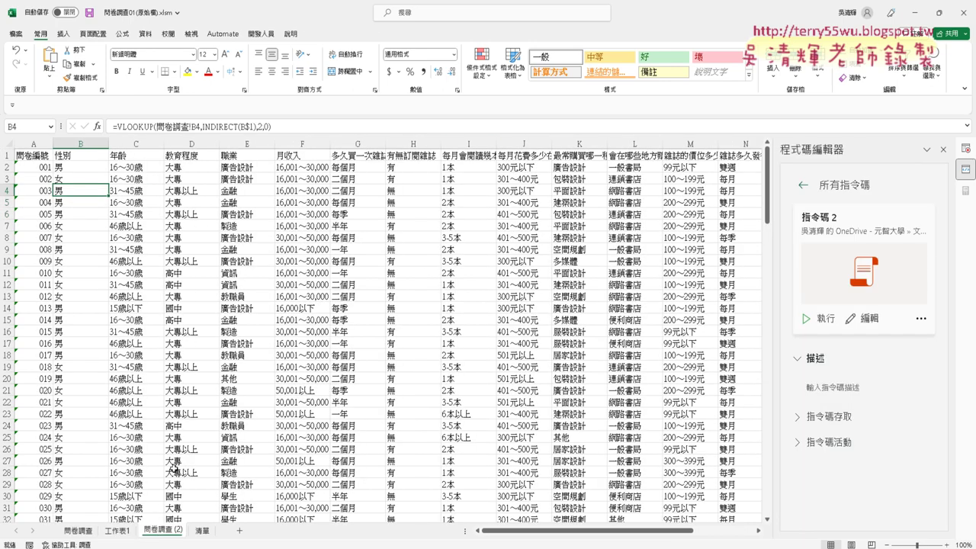
{"action": "left_click", "coordinate": [122, 530]}
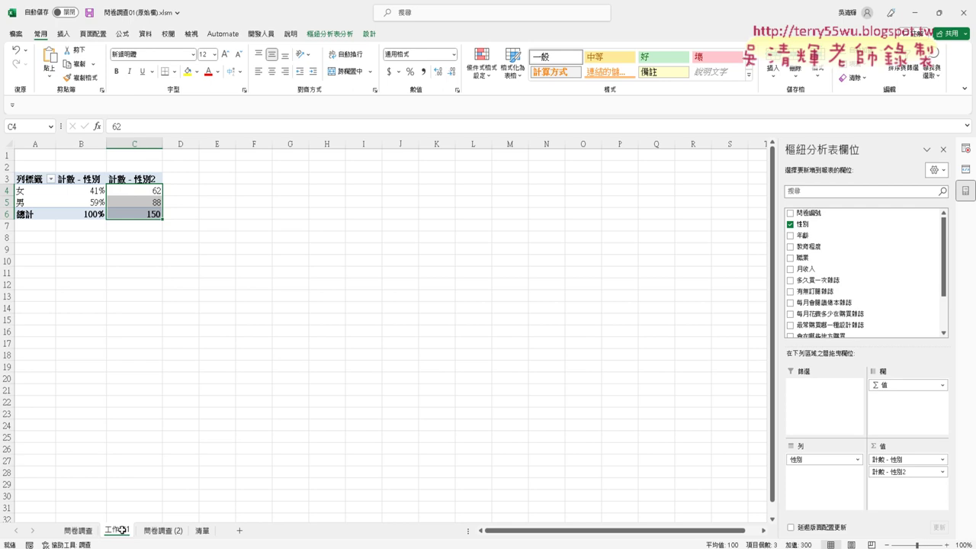
{"action": "double_click", "coordinate": [119, 531]}
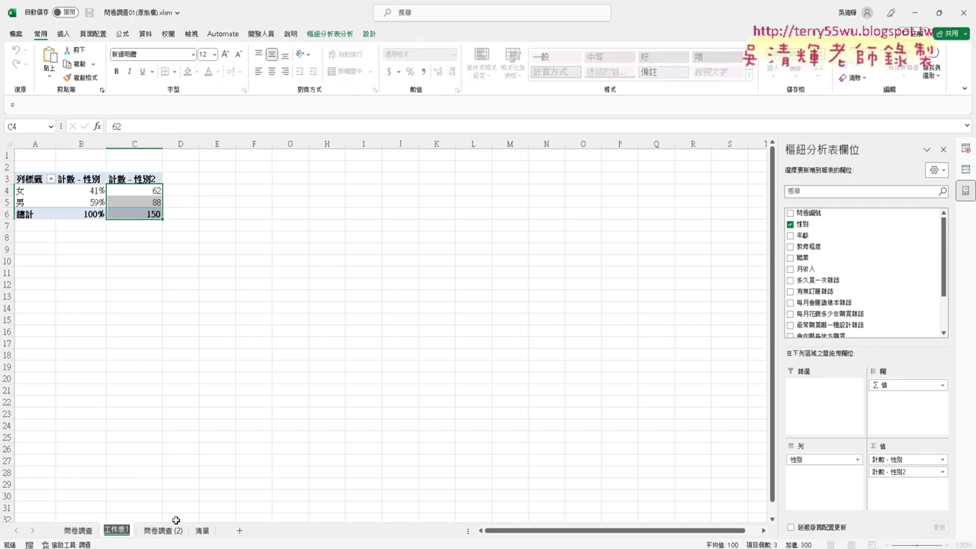
{"action": "type", "text": "ㄒㄧ"}
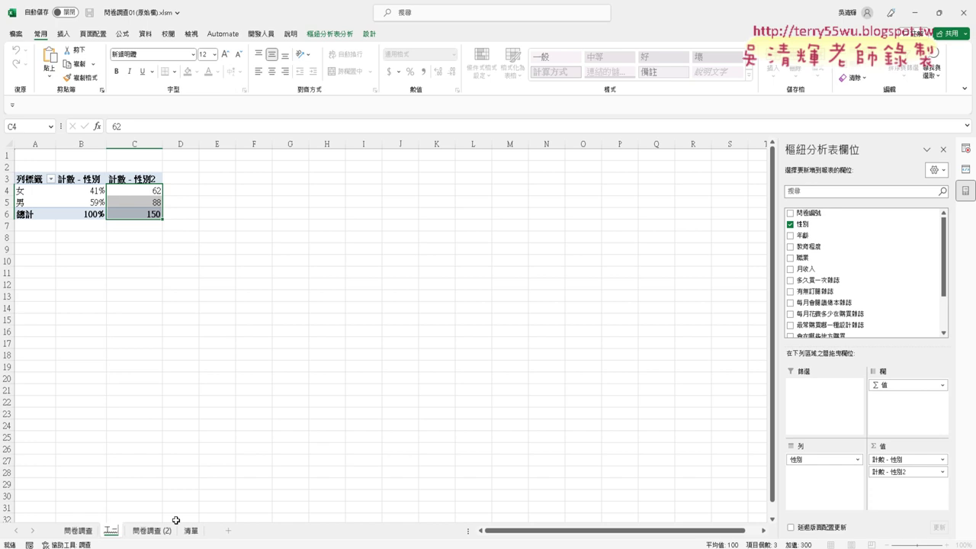
{"action": "type", "text": "性別"}
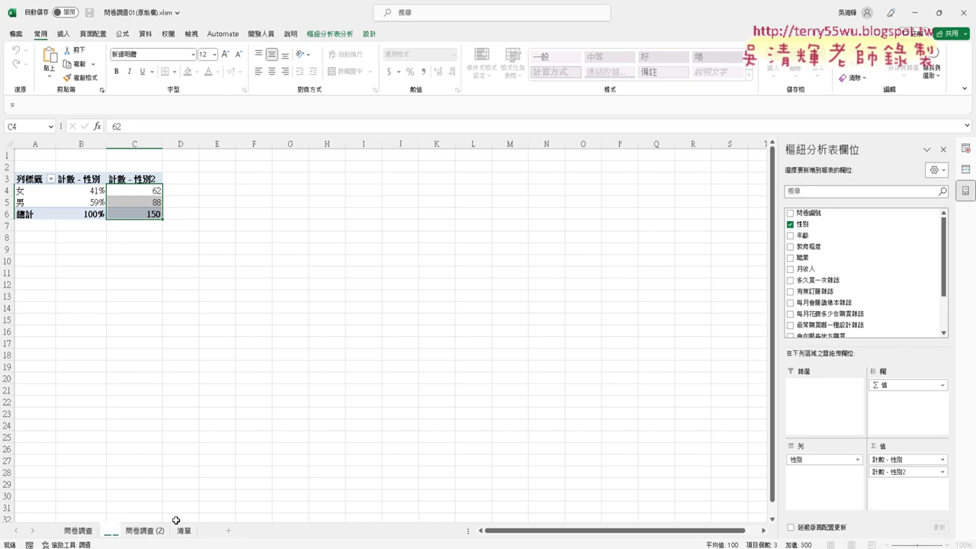
{"action": "type", "text": "ㄊㄨㄥ"}
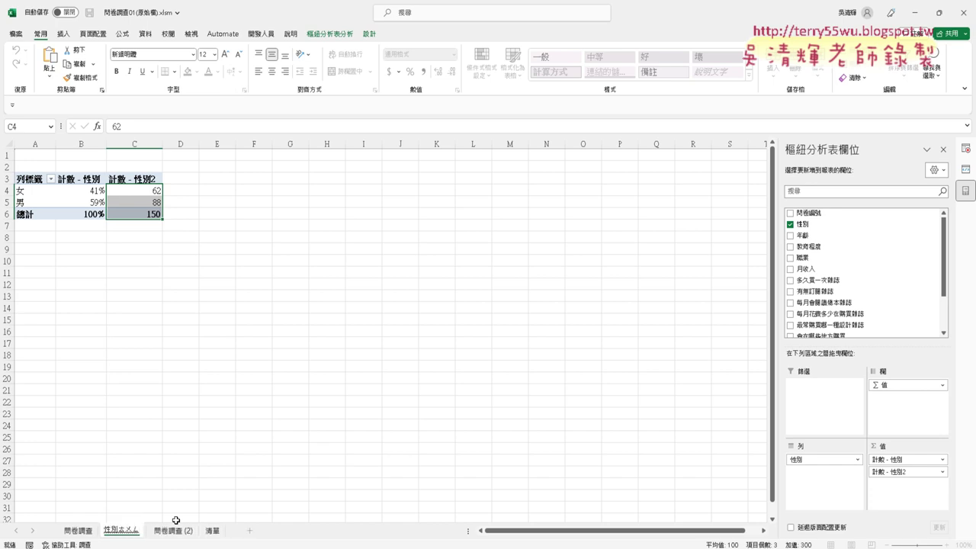
{"action": "type", "text": "ˇ計"}
{"action": "key", "text": "Return"}
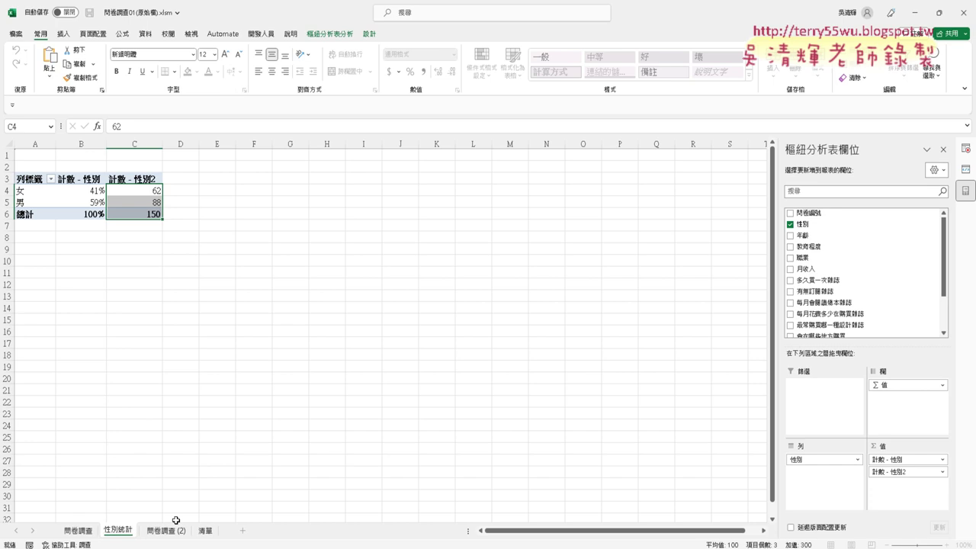
{"action": "key", "text": "Return"}
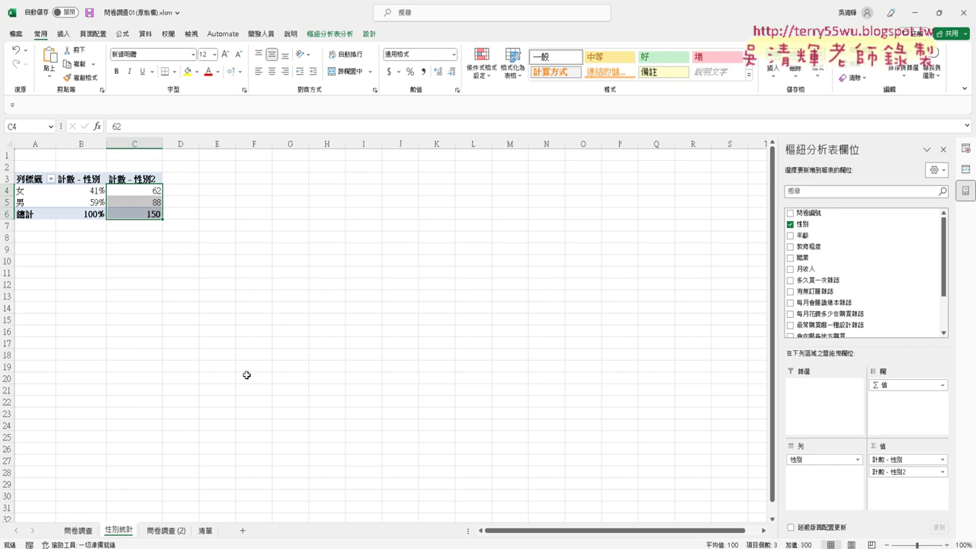
{"action": "mouse_move", "coordinate": [225, 542]}
{"action": "left_click", "coordinate": [233, 504]}
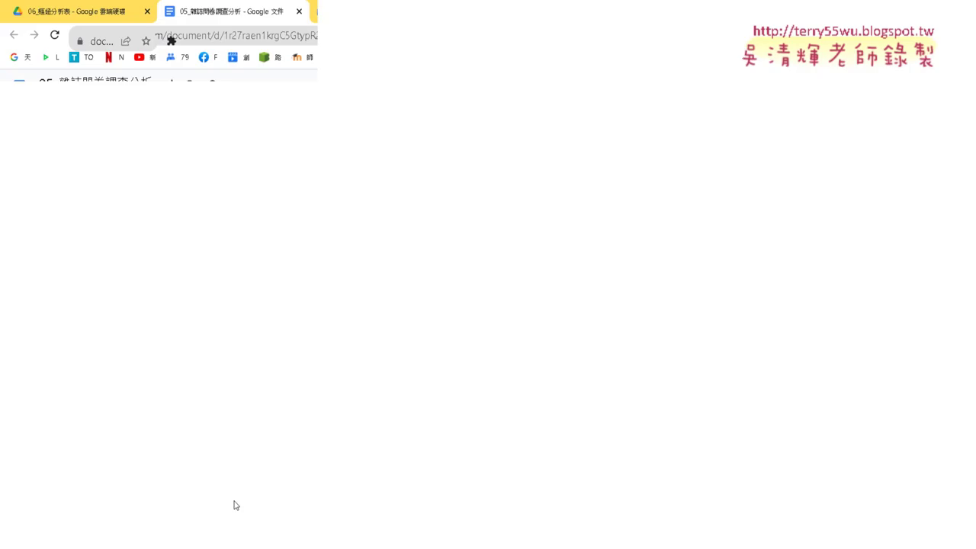
{"action": "scroll", "coordinate": [337, 362], "scroll_direction": "down", "scroll_amount": 3}
{"action": "scroll", "coordinate": [337, 363], "scroll_direction": "down", "scroll_amount": 2}
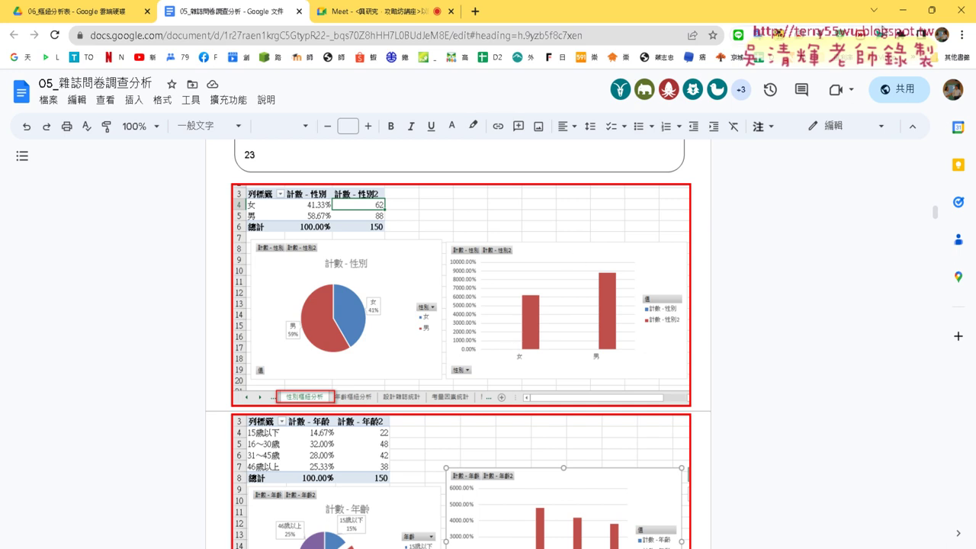
{"action": "left_click", "coordinate": [897, 10]}
{"action": "left_click", "coordinate": [322, 257]}
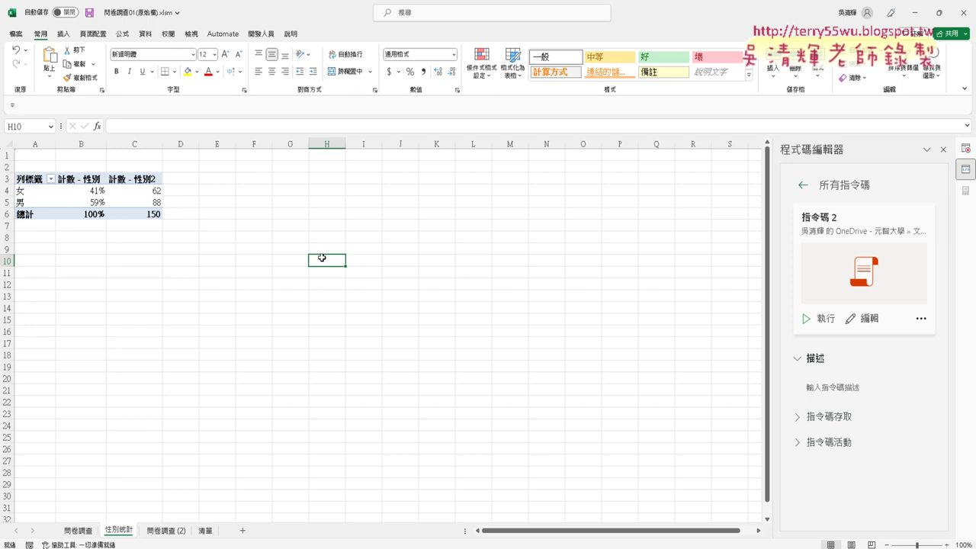
With B4 selected, browse the pie and column chart types, then bring up PivotTable Analyze.
{"action": "left_click", "coordinate": [74, 192]}
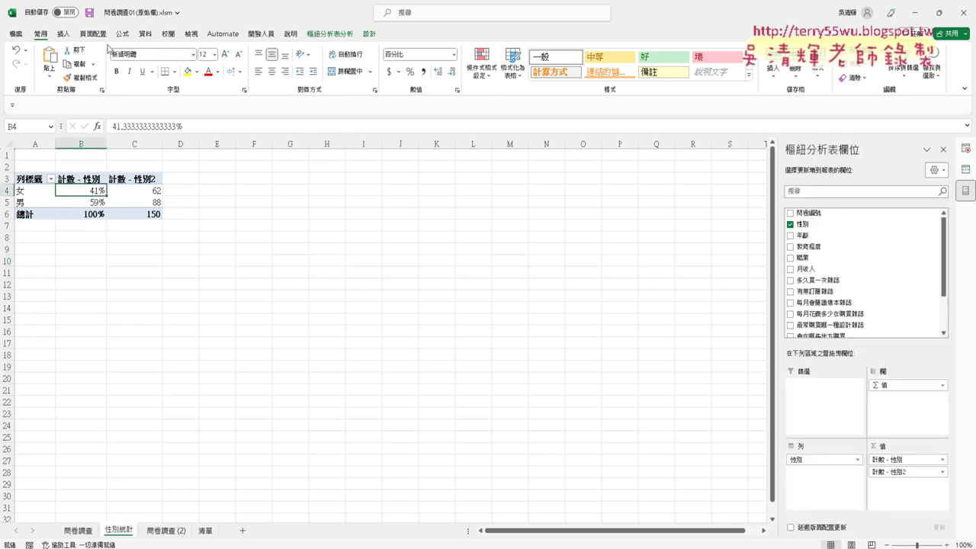
{"action": "left_click", "coordinate": [70, 35]}
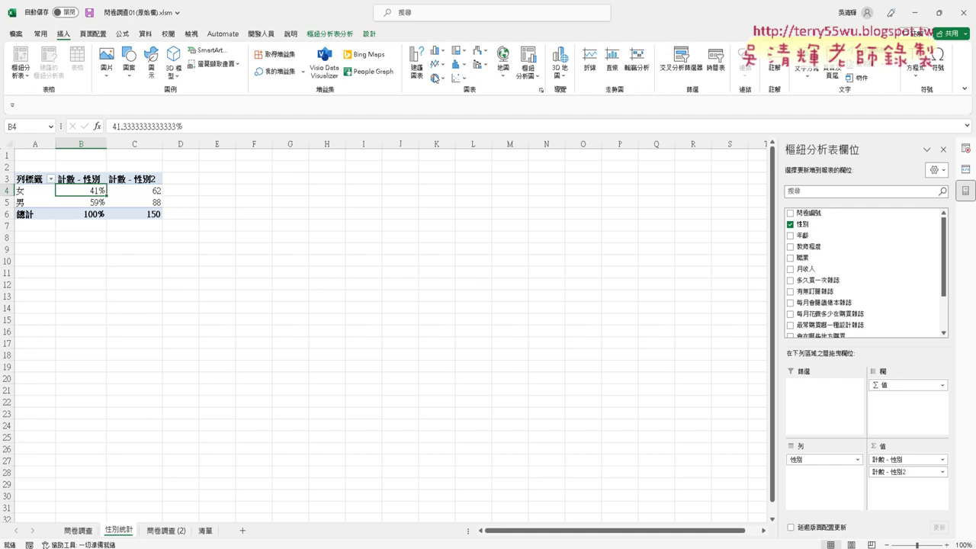
{"action": "left_click", "coordinate": [440, 79]}
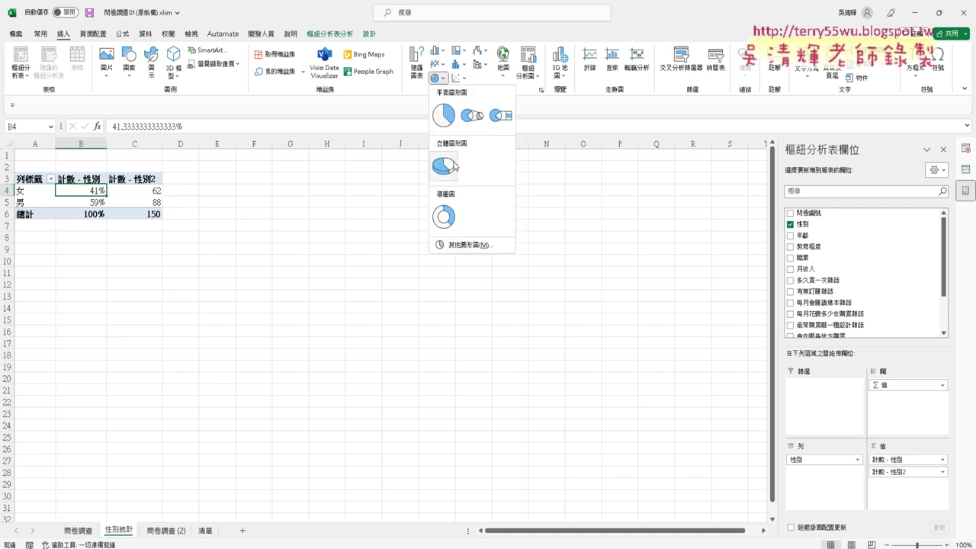
{"action": "left_click", "coordinate": [442, 54]}
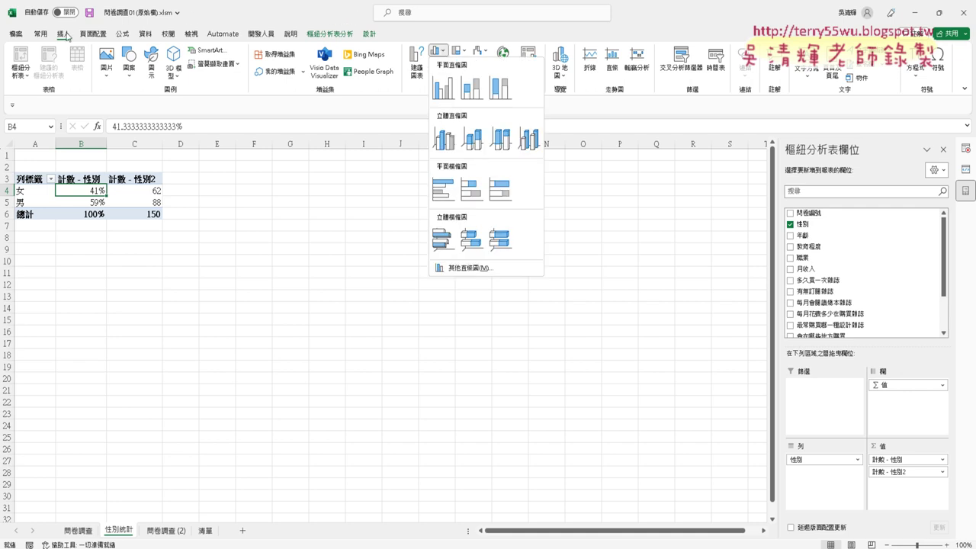
{"action": "left_click", "coordinate": [327, 36]}
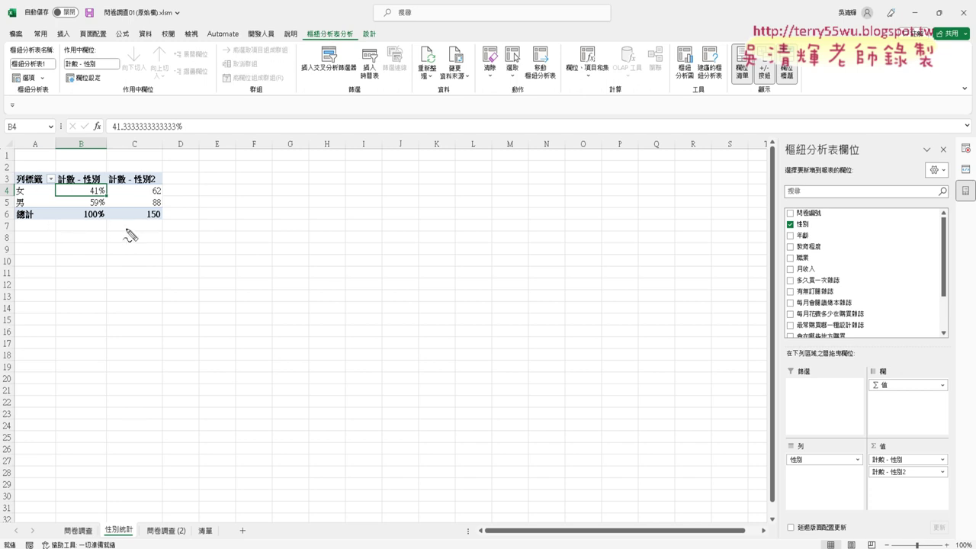
{"action": "mouse_move", "coordinate": [336, 46]}
{"action": "left_mouse_down"}
{"action": "mouse_move", "coordinate": [344, 28]}
{"action": "mouse_move", "coordinate": [340, 47]}
{"action": "left_mouse_up"}
{"action": "mouse_move", "coordinate": [287, 186]}
{"action": "left_mouse_down"}
{"action": "mouse_move", "coordinate": [301, 67]}
{"action": "mouse_move", "coordinate": [311, 49]}
{"action": "mouse_move", "coordinate": [322, 63]}
{"action": "left_mouse_up"}
{"action": "mouse_move", "coordinate": [675, 99]}
{"action": "left_mouse_down"}
{"action": "mouse_move", "coordinate": [655, 75]}
{"action": "mouse_move", "coordinate": [675, 100]}
{"action": "left_mouse_up"}
{"action": "left_click_drag", "start_coordinate": [660, 298], "coordinate": [674, 99]}
{"action": "mouse_move", "coordinate": [675, 99]}
{"action": "left_mouse_down"}
{"action": "mouse_move", "coordinate": [663, 120]}
{"action": "mouse_move", "coordinate": [703, 130]}
{"action": "left_mouse_up"}
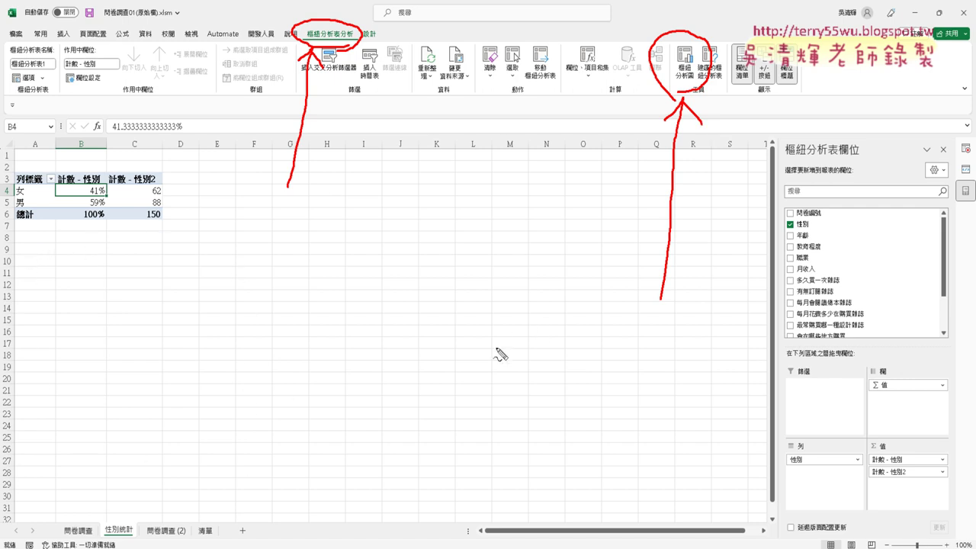
{"action": "left_click_drag", "start_coordinate": [131, 543], "coordinate": [126, 540]}
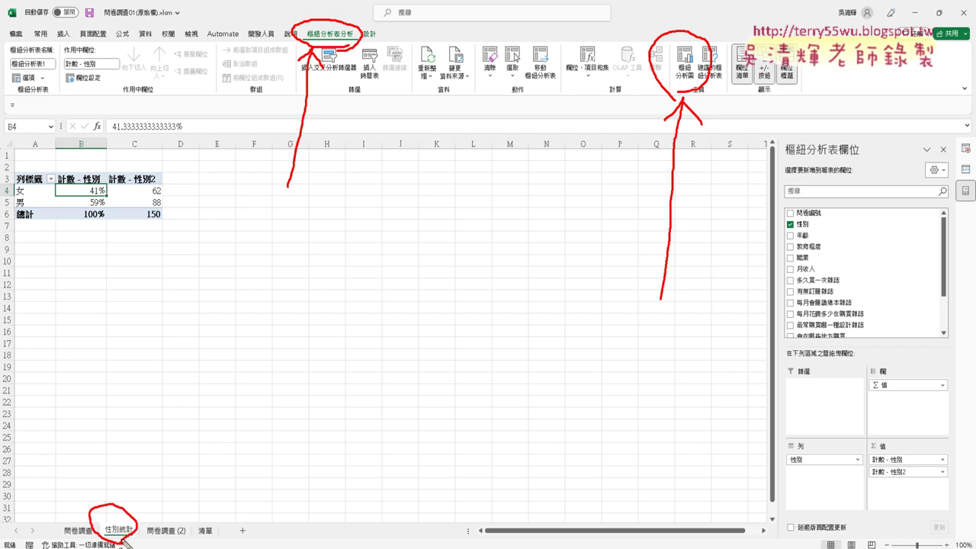
{"action": "left_click_drag", "start_coordinate": [212, 436], "coordinate": [118, 495]}
{"action": "left_click_drag", "start_coordinate": [118, 496], "coordinate": [157, 492]}
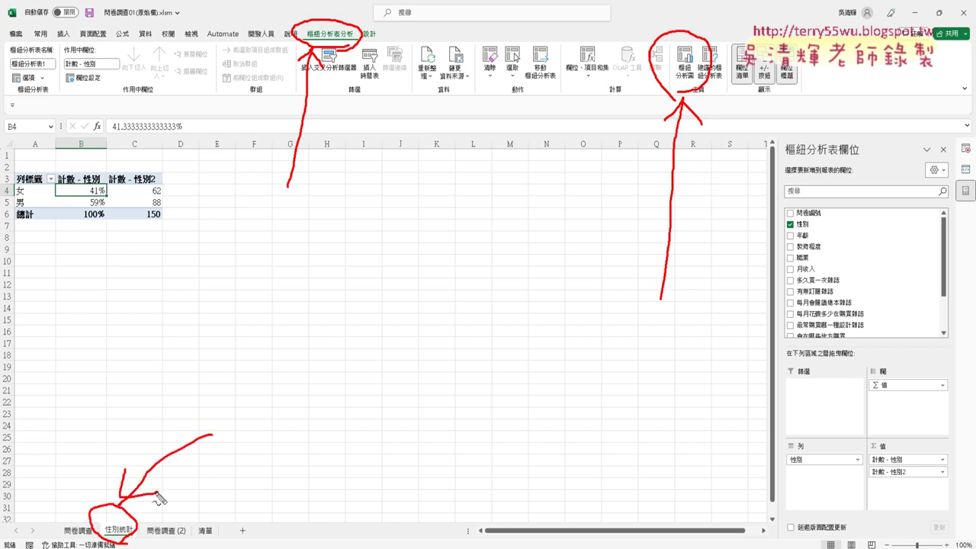